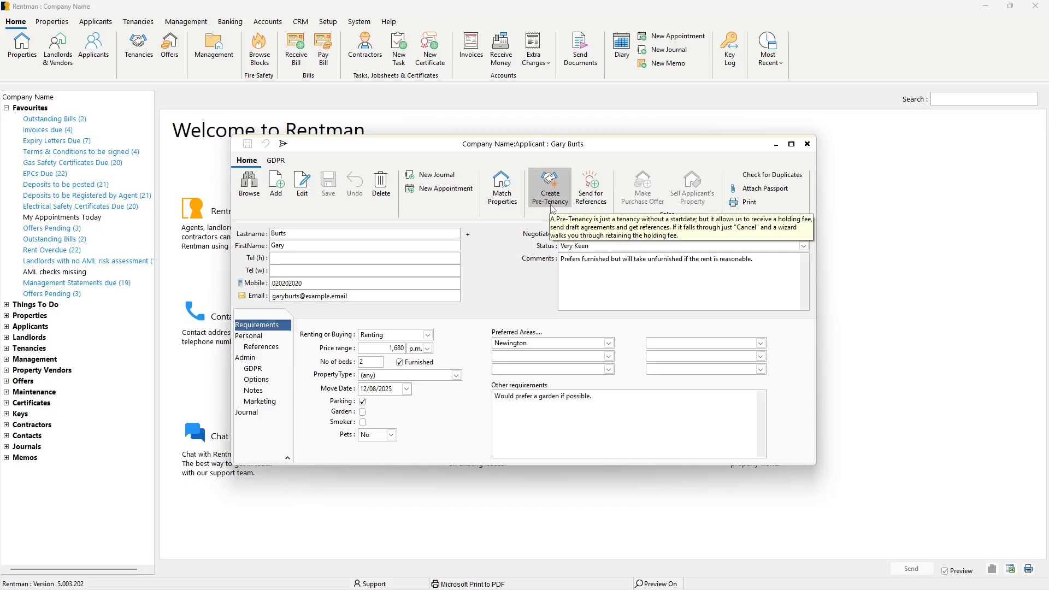
{"action": "left_click", "coordinate": [551, 189]}
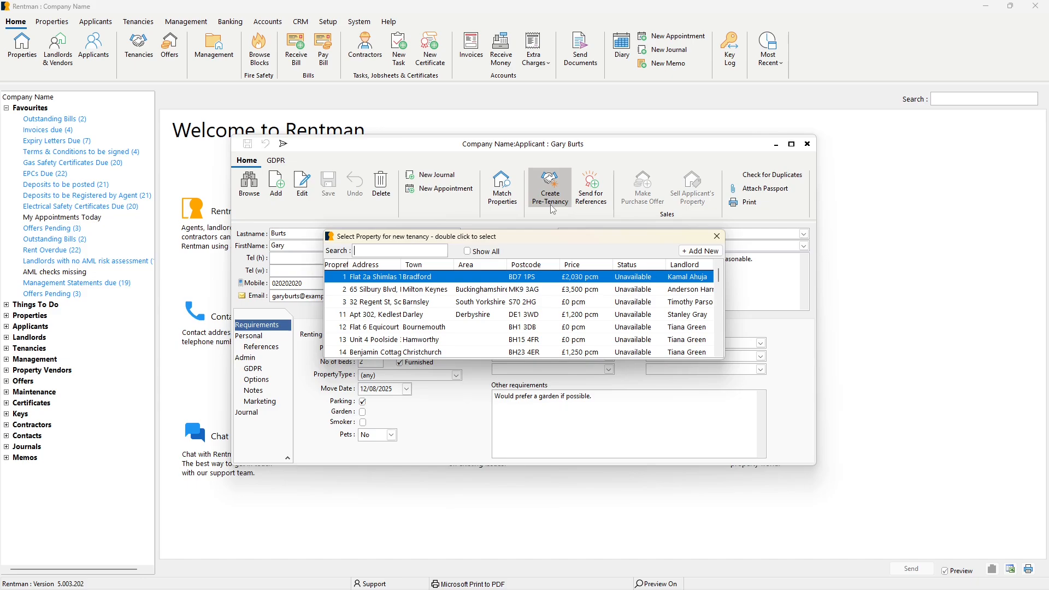
{"action": "type", "text": "first"}
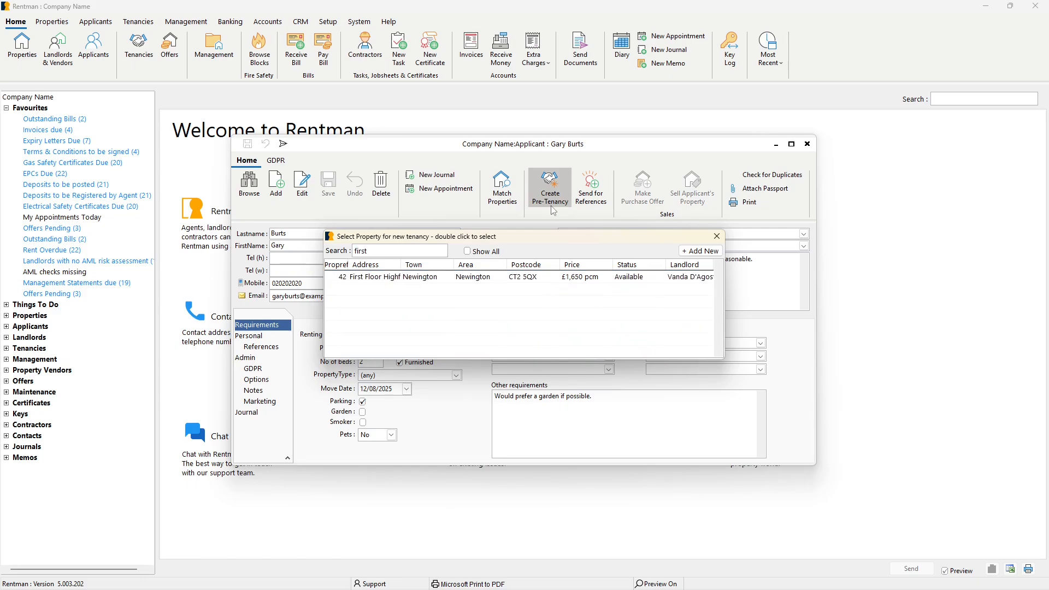
{"action": "double_click", "coordinate": [500, 276]}
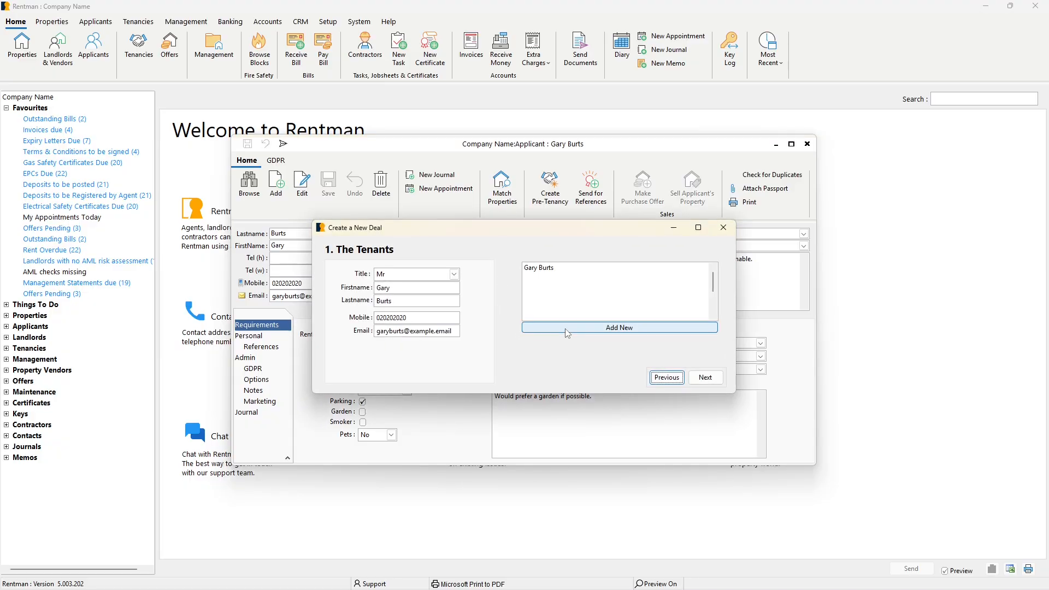
{"action": "left_click", "coordinate": [717, 382]}
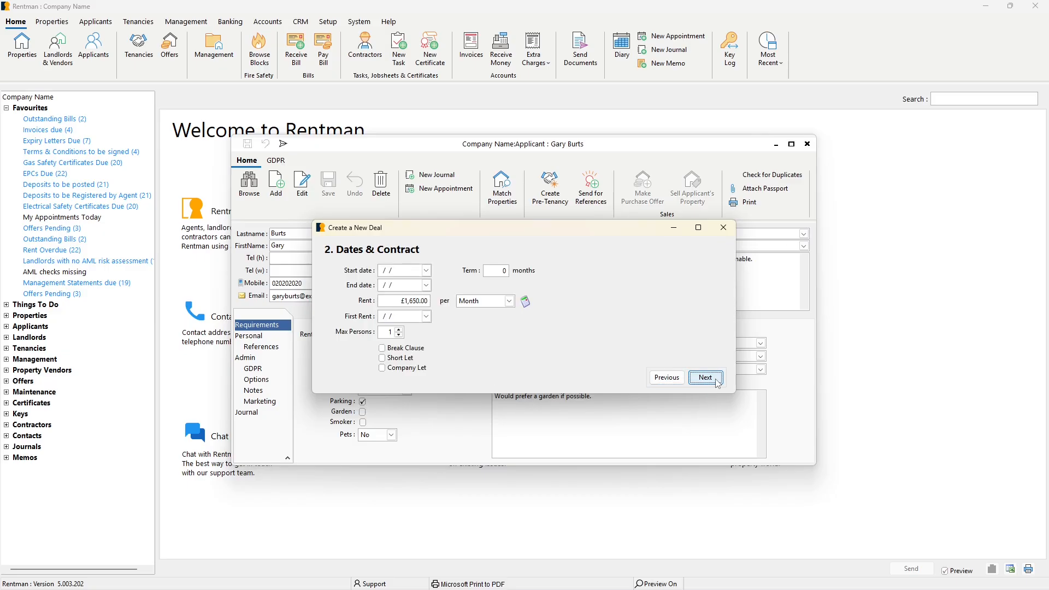
{"action": "left_click", "coordinate": [413, 301]}
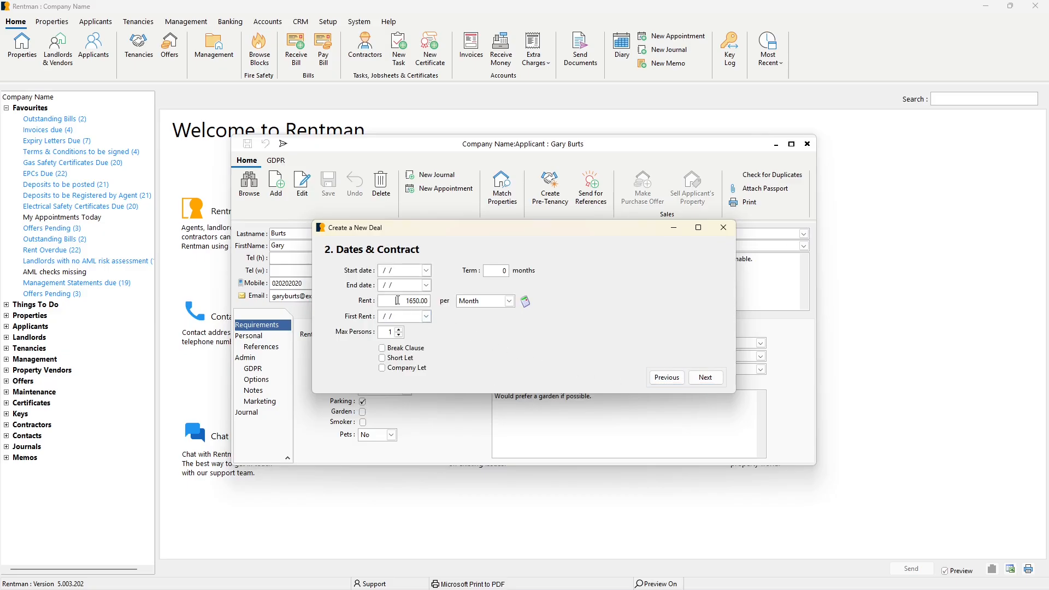
{"action": "left_click", "coordinate": [461, 336]}
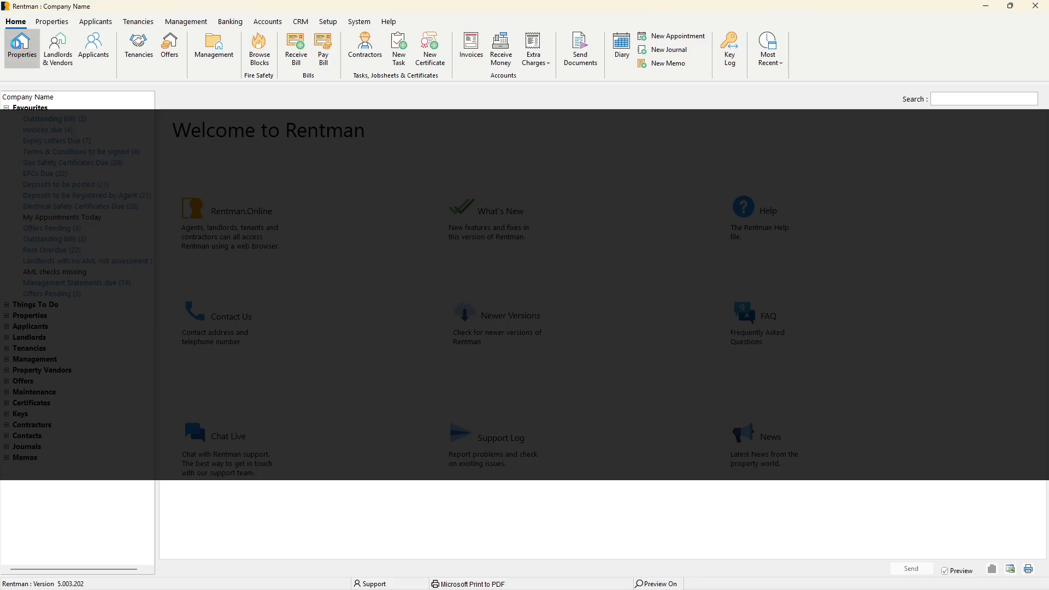
{"action": "left_click", "coordinate": [20, 48]}
{"action": "double_click", "coordinate": [399, 290]}
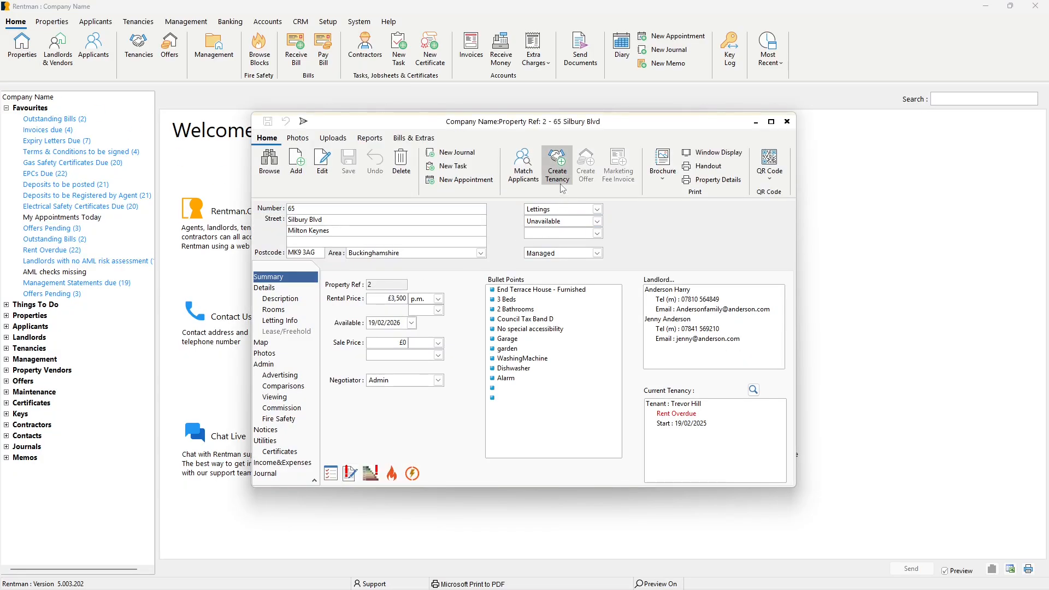
{"action": "left_click", "coordinate": [787, 121]}
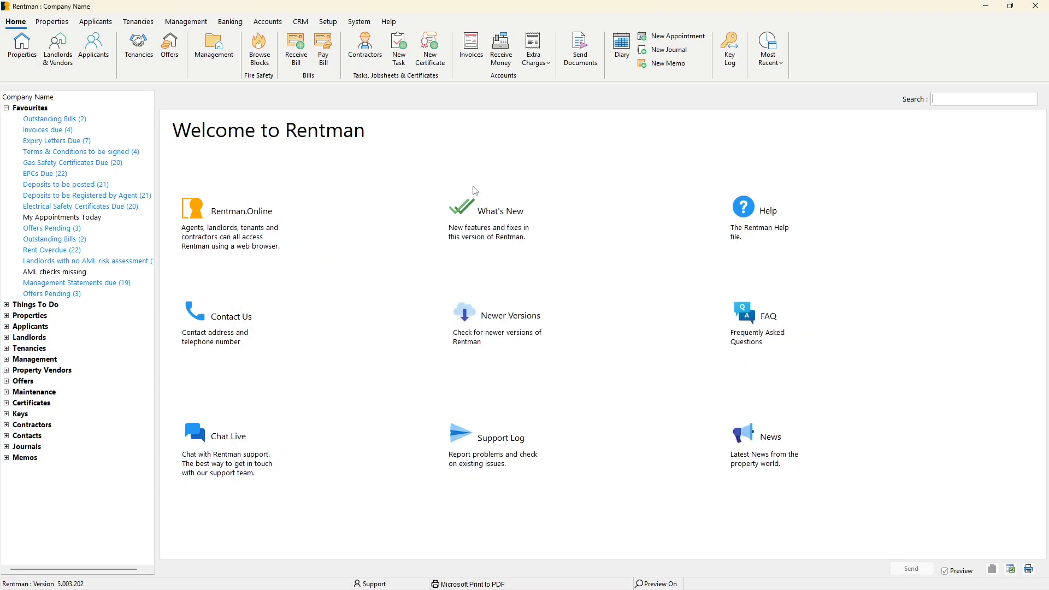
{"action": "left_click", "coordinate": [145, 58]}
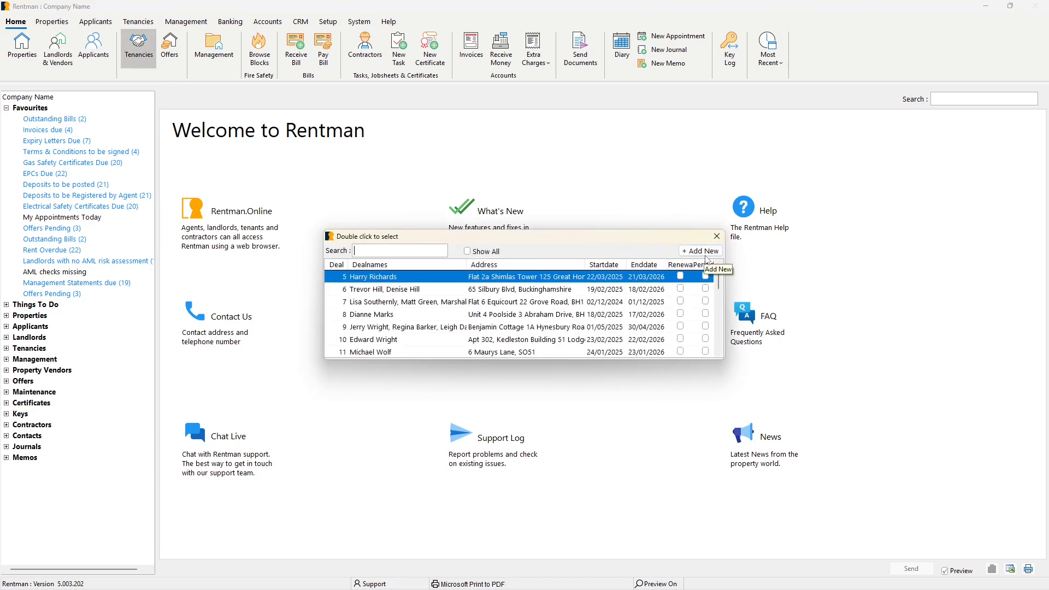
{"action": "left_click", "coordinate": [717, 236]}
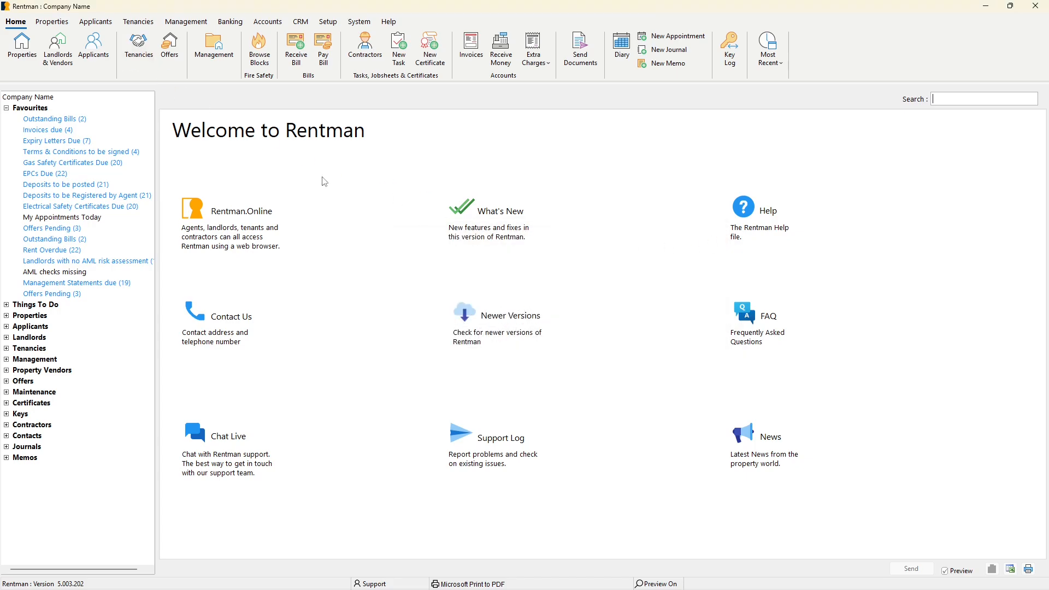
Create a pre-tenancy for the first listed applicant, searching properties for "first" and choosing the First Floor property in Newington.
{"action": "left_click", "coordinate": [98, 55]}
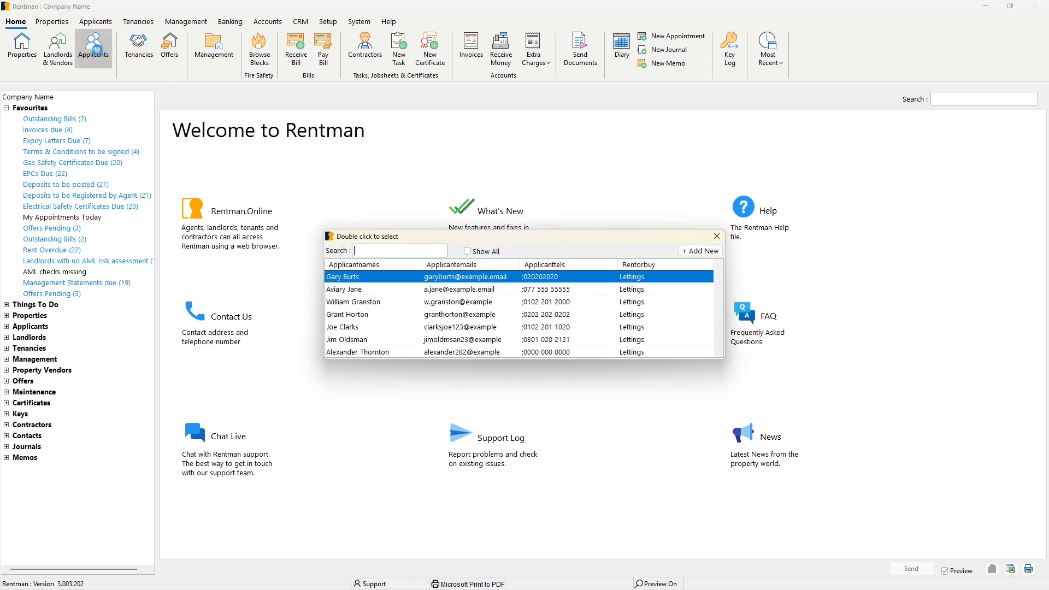
{"action": "double_click", "coordinate": [358, 279]}
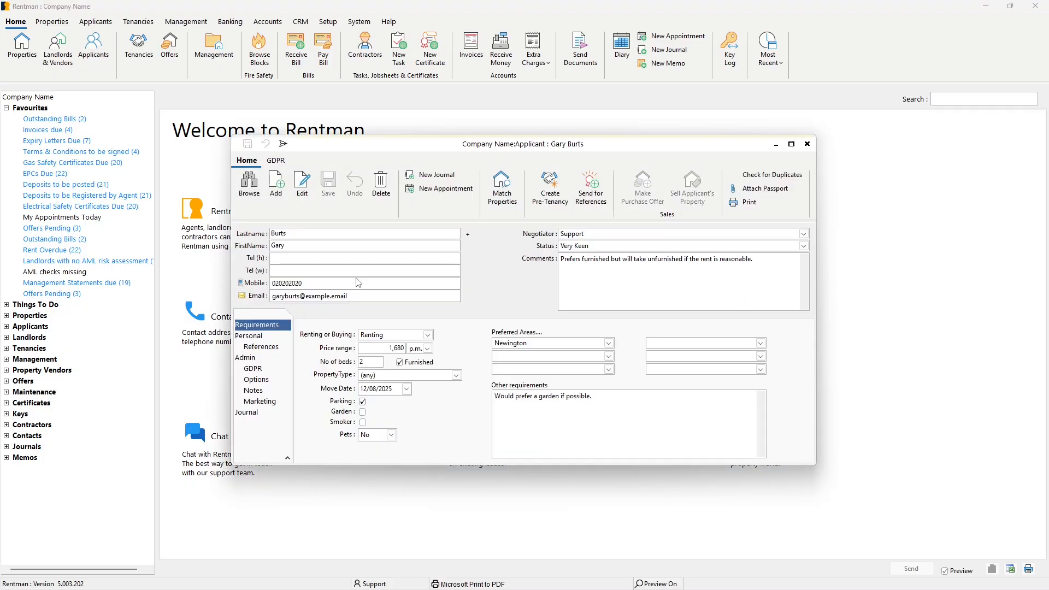
{"action": "left_click", "coordinate": [551, 196]}
{"action": "type", "text": "first"}
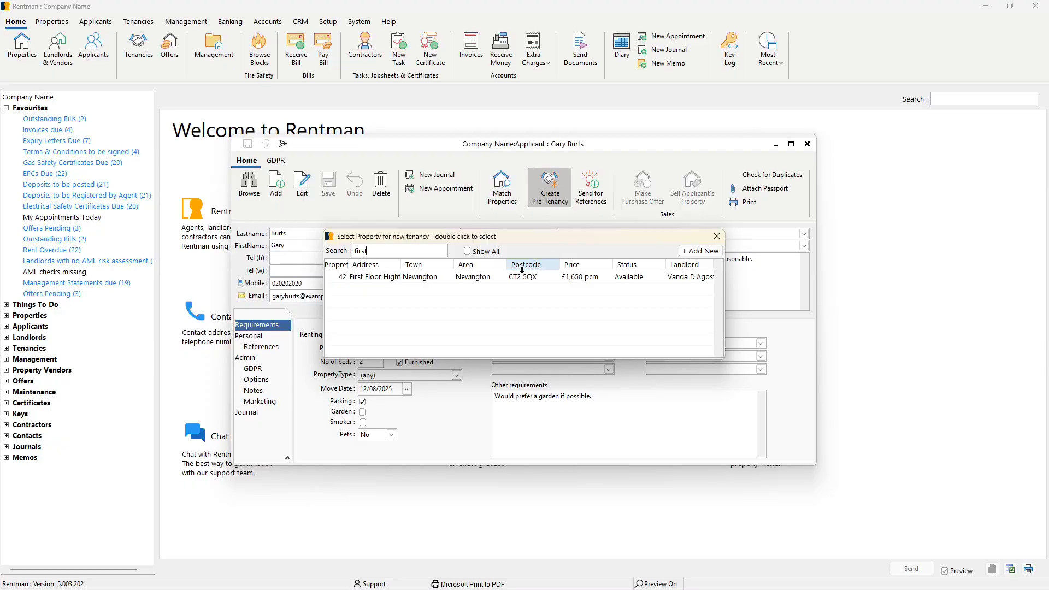
{"action": "left_click", "coordinate": [502, 277]}
{"action": "double_click", "coordinate": [502, 277]}
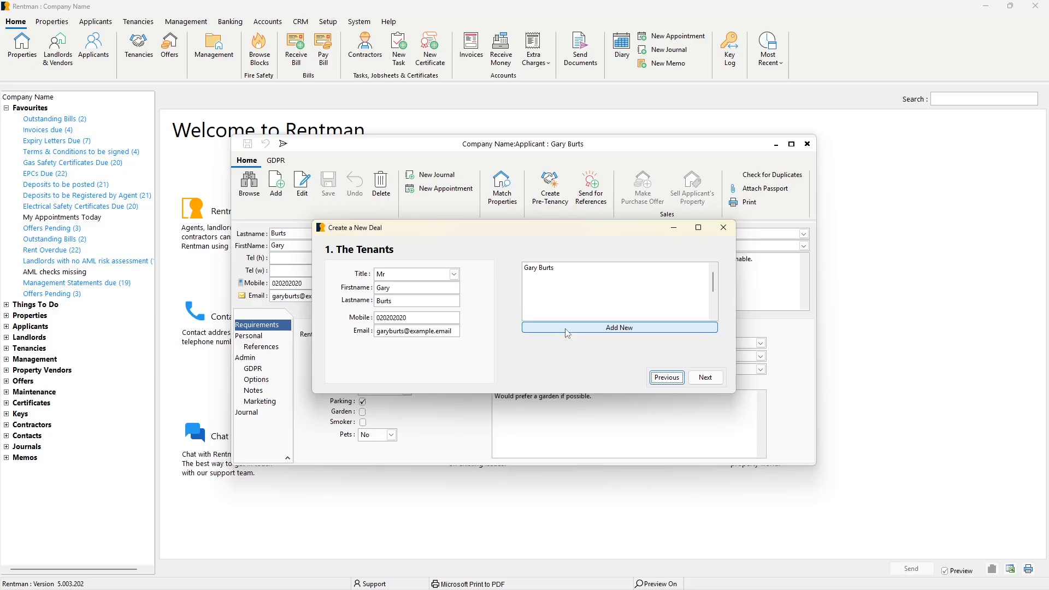
Accept the tenant details and continue past Dates & Contract with blank dates and a rent of £1,650.00 per month.
{"action": "left_click", "coordinate": [705, 377]}
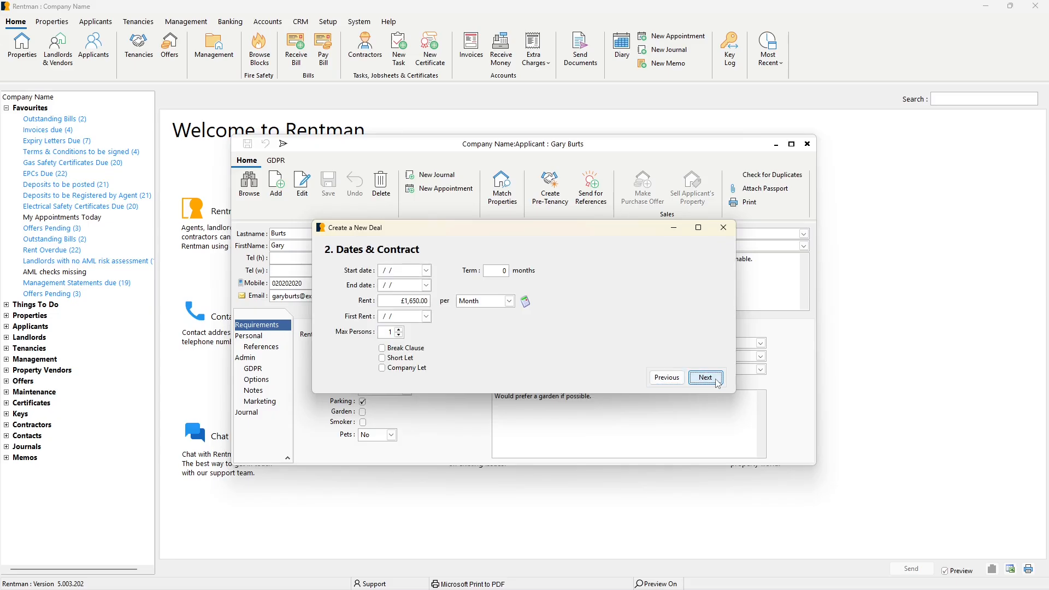
{"action": "left_click", "coordinate": [418, 301]}
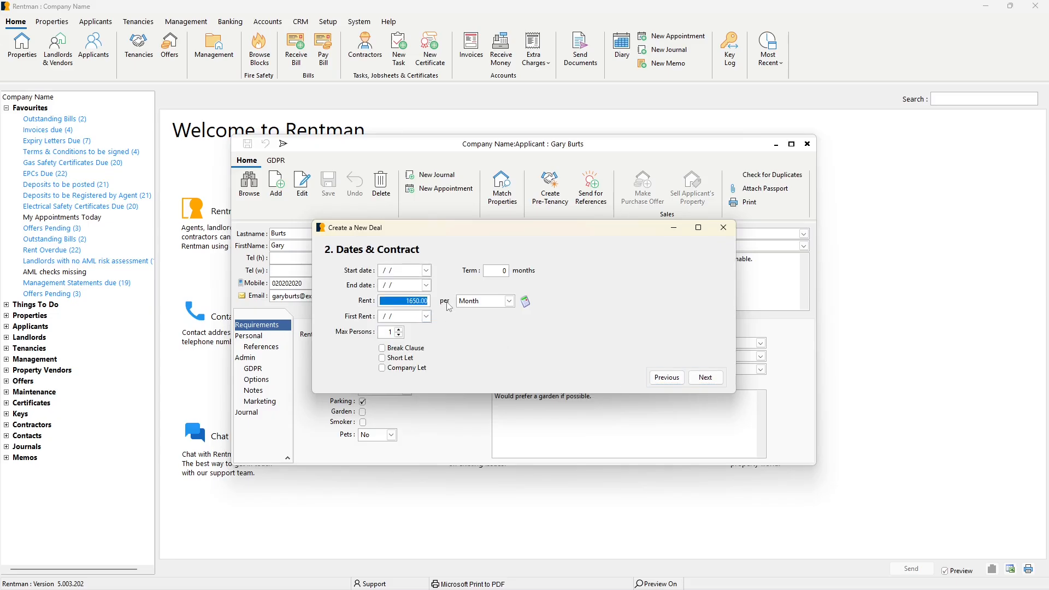
{"action": "left_click", "coordinate": [458, 332]}
{"action": "left_click", "coordinate": [705, 377]}
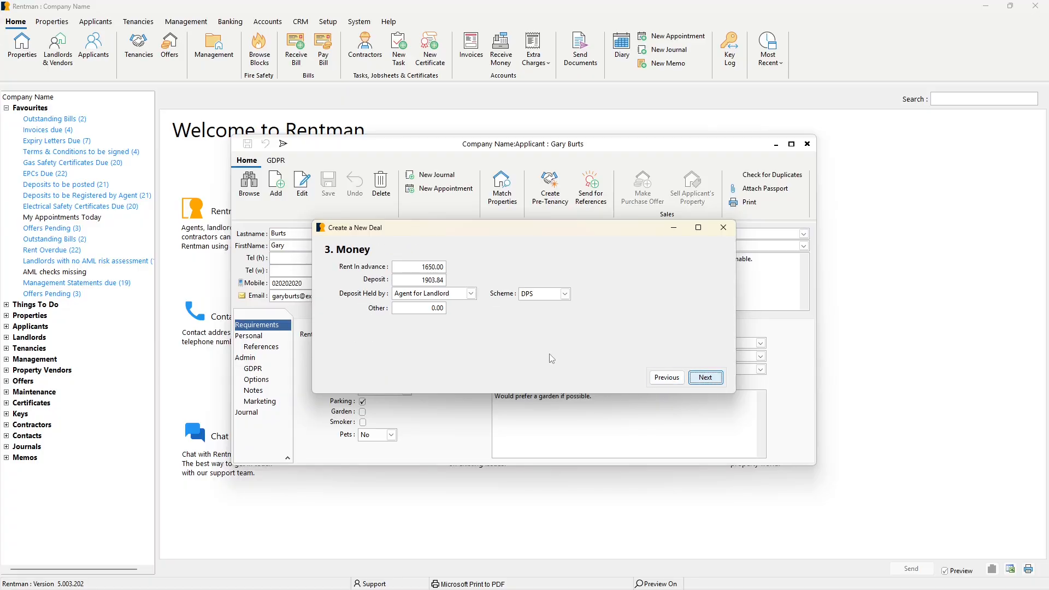
Accept the rent in advance and deposit amounts, and save the new pre-tenancy.
{"action": "left_click", "coordinate": [407, 268]}
{"action": "left_click", "coordinate": [425, 280]}
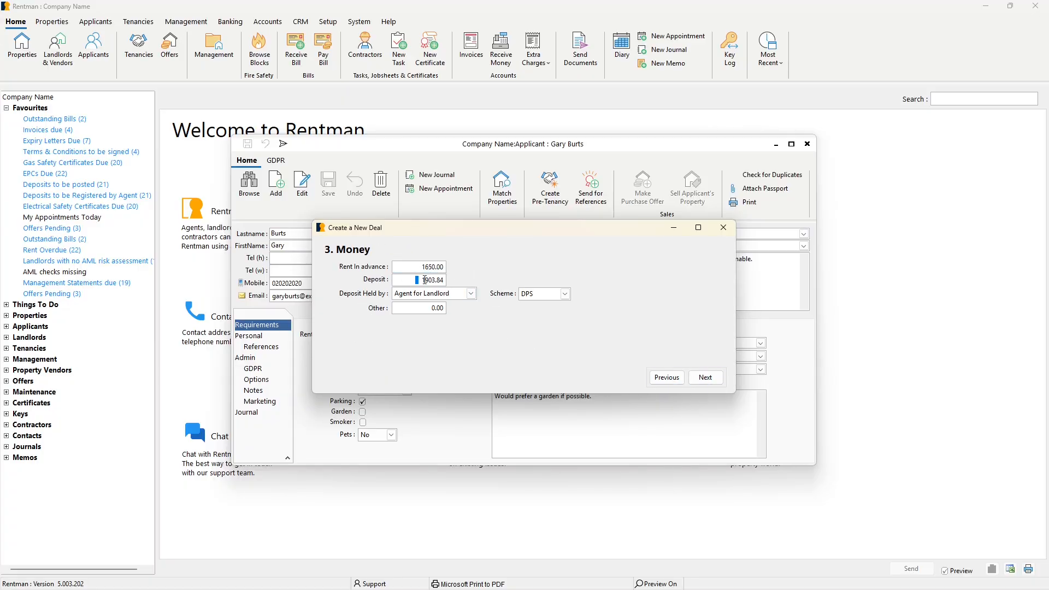
{"action": "double_click", "coordinate": [425, 280]}
{"action": "key", "text": "Home"}
{"action": "left_click", "coordinate": [696, 379]}
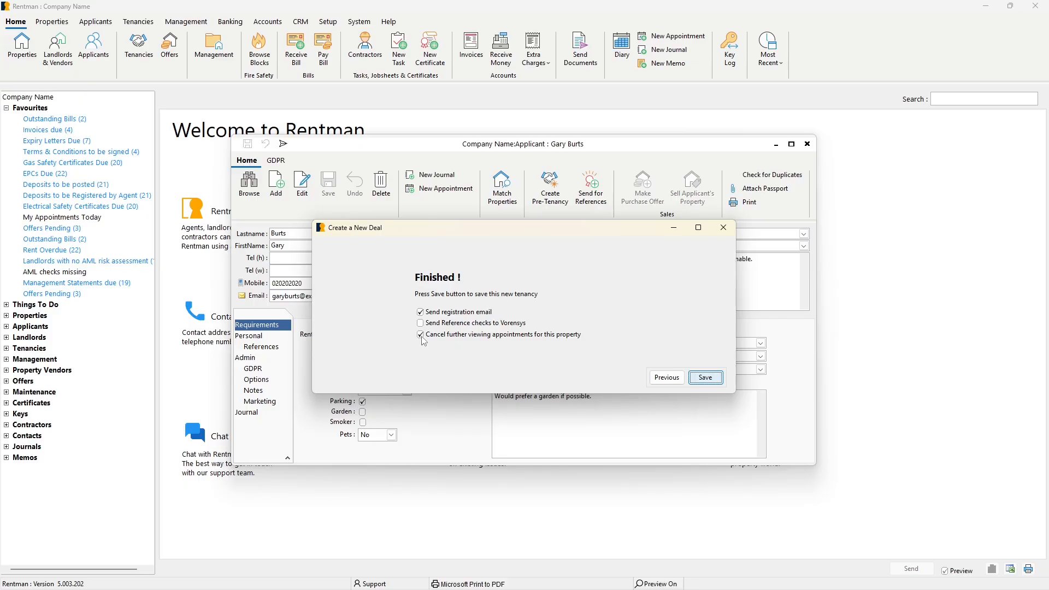
{"action": "left_click", "coordinate": [705, 379]}
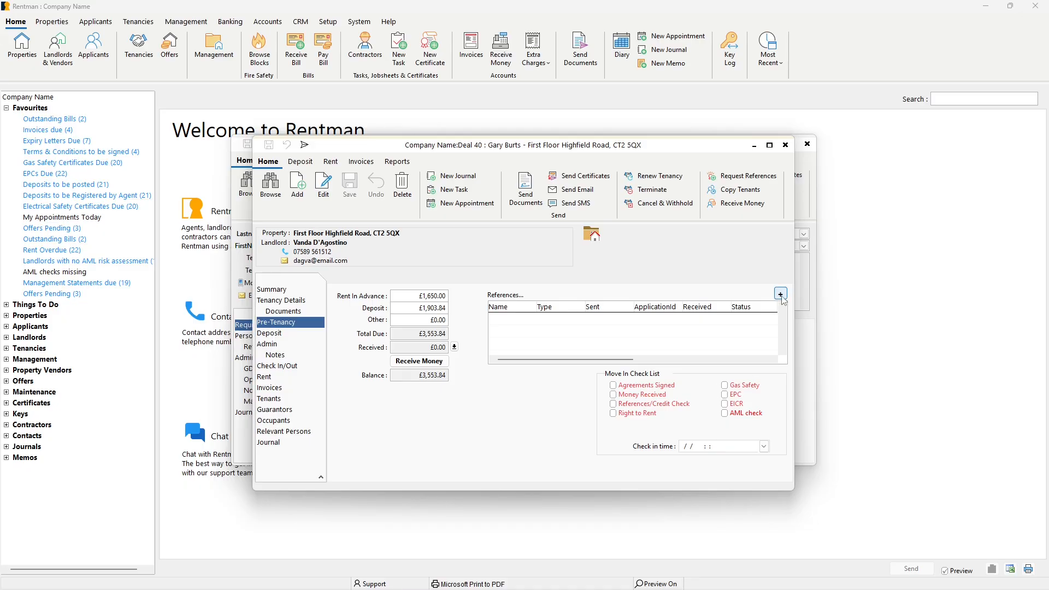
Mark the draft AST contract and the Agreement to Lease among the tenancy documents, and close without sending them.
{"action": "left_click", "coordinate": [535, 191]}
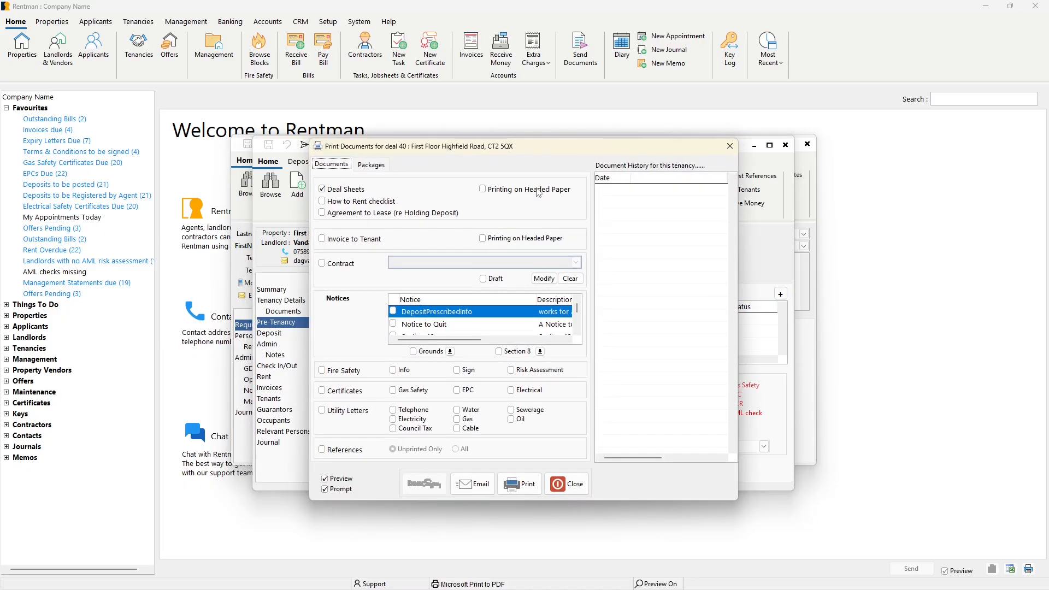
{"action": "left_click", "coordinate": [483, 280]}
{"action": "left_click", "coordinate": [348, 267]}
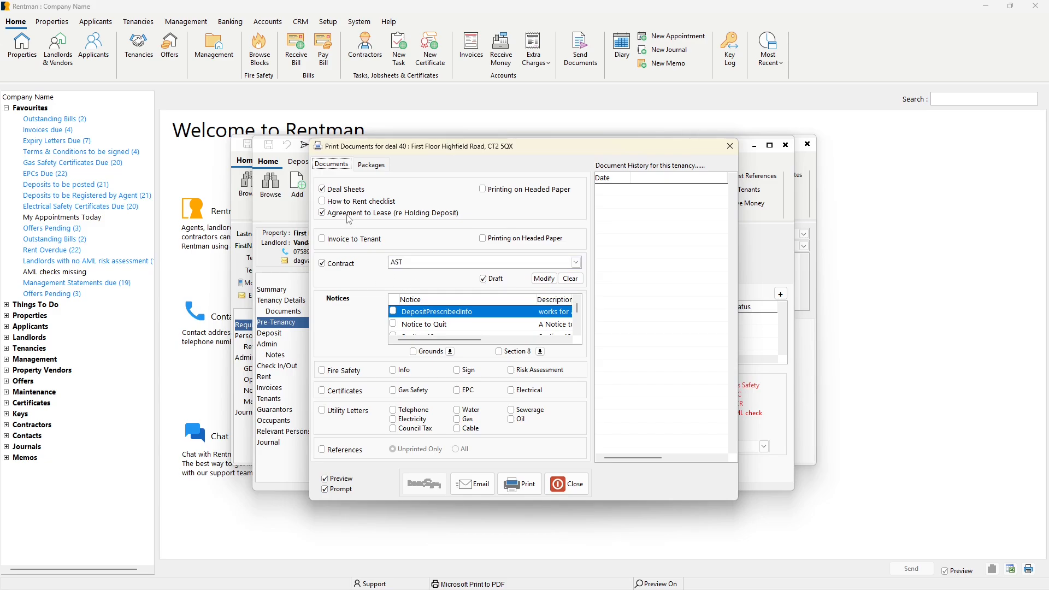
{"action": "left_click", "coordinate": [571, 484]}
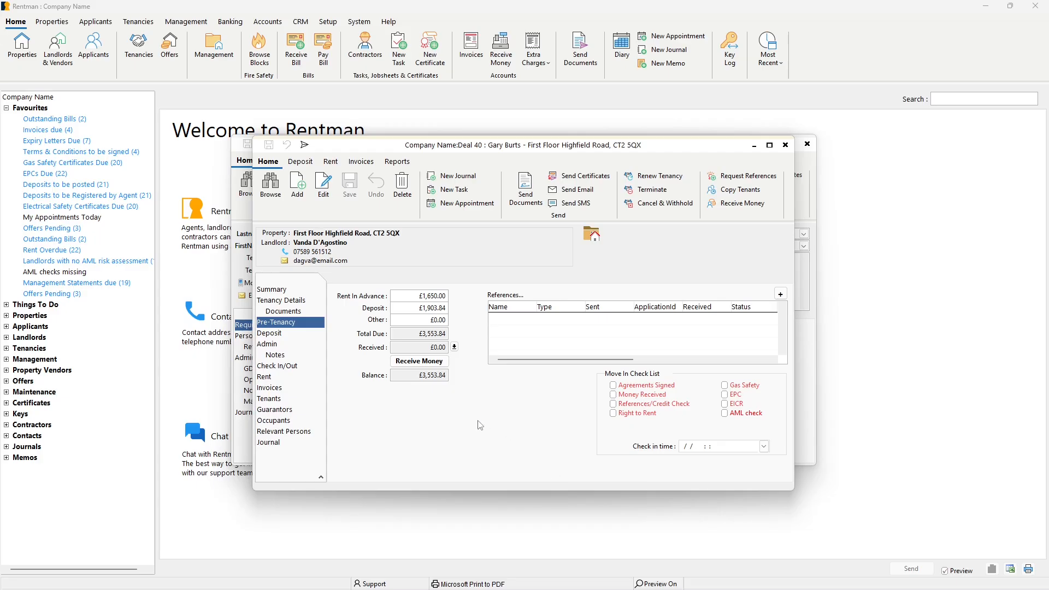
View the Receive Money form for the pre-tenancy and cancel it without recording a payment.
{"action": "left_click", "coordinate": [444, 362]}
{"action": "left_click", "coordinate": [729, 208]}
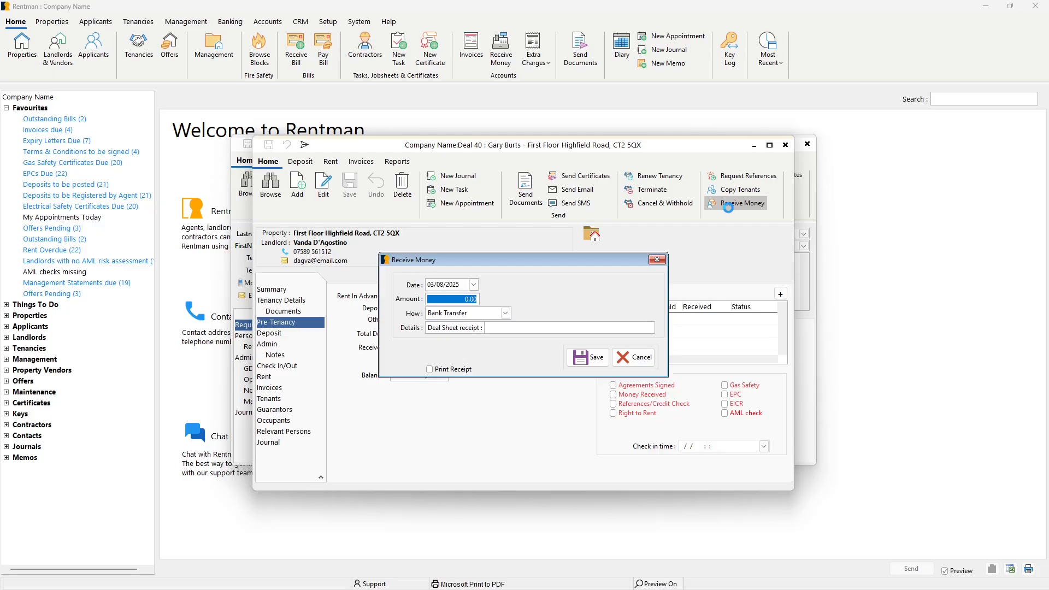
{"action": "left_click", "coordinate": [648, 359]}
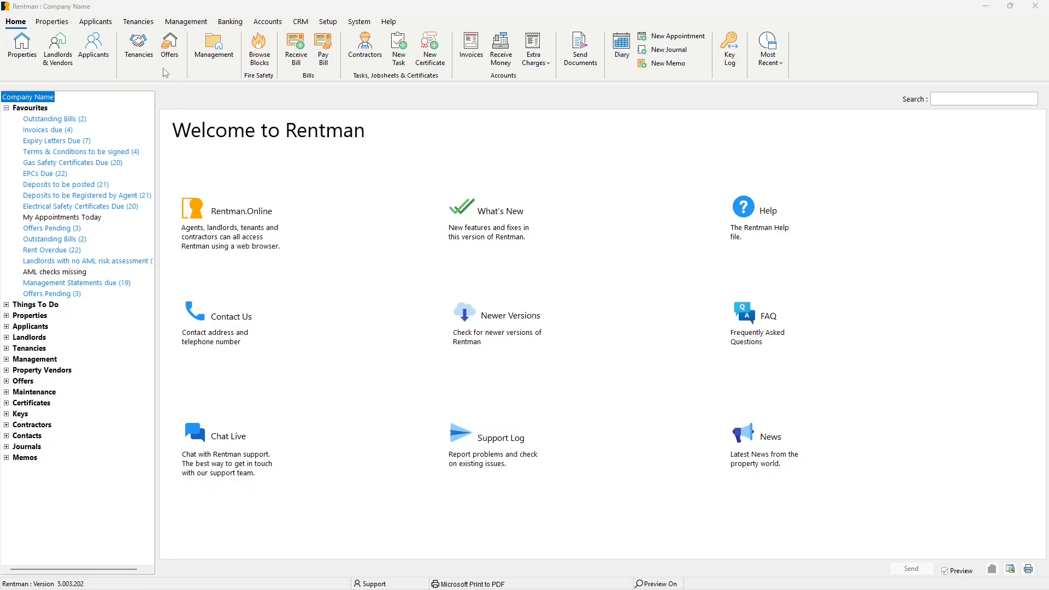
Search tenancies by the tenant's first name and open the tenancy details of the First Floor Highfield Road deal.
{"action": "left_click", "coordinate": [141, 48]}
{"action": "type", "text": "gary"}
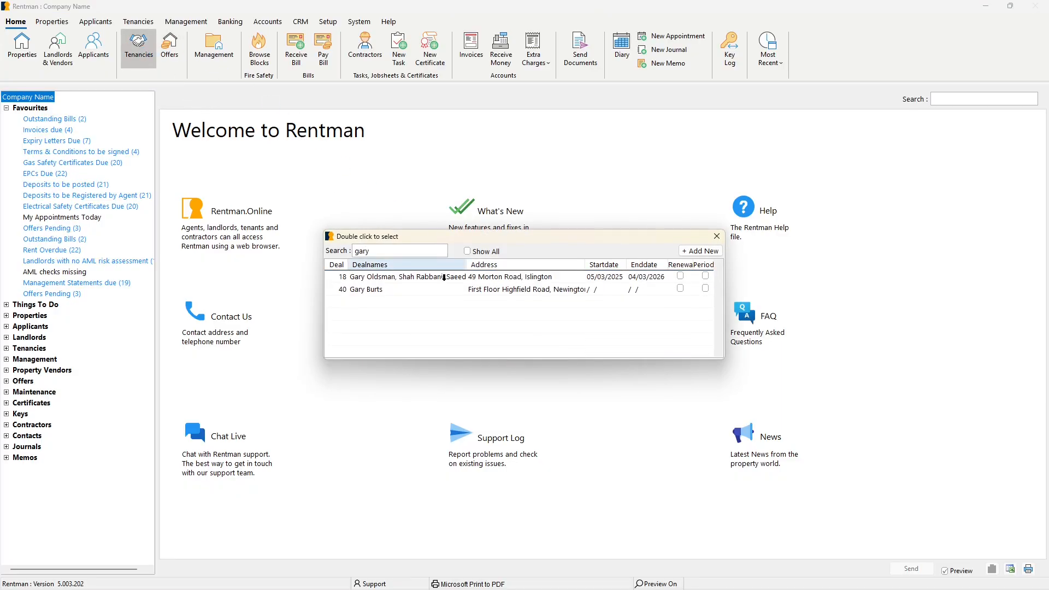
{"action": "double_click", "coordinate": [450, 295]}
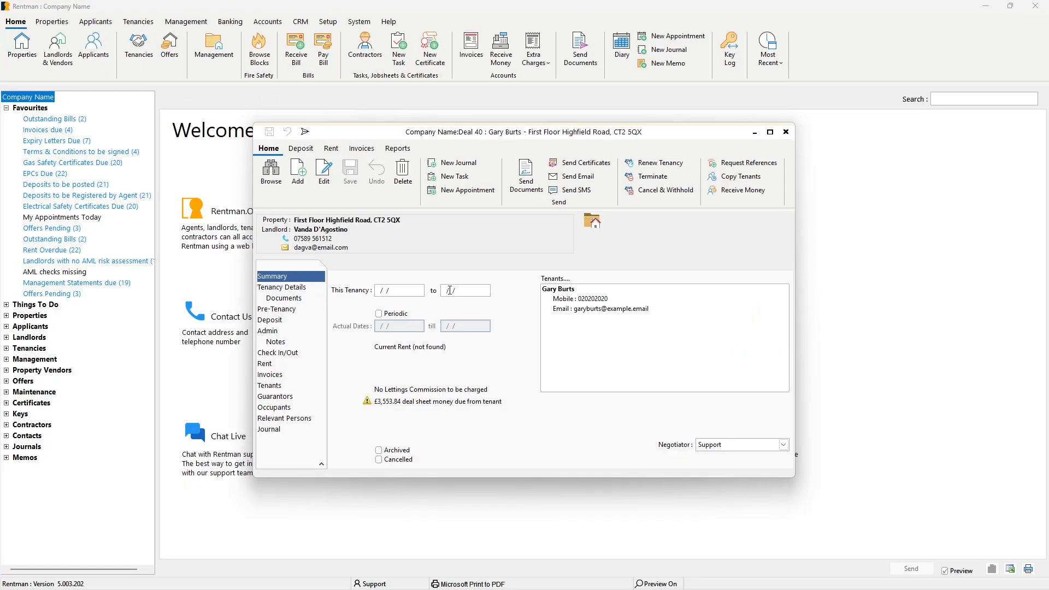
{"action": "left_click", "coordinate": [309, 288]}
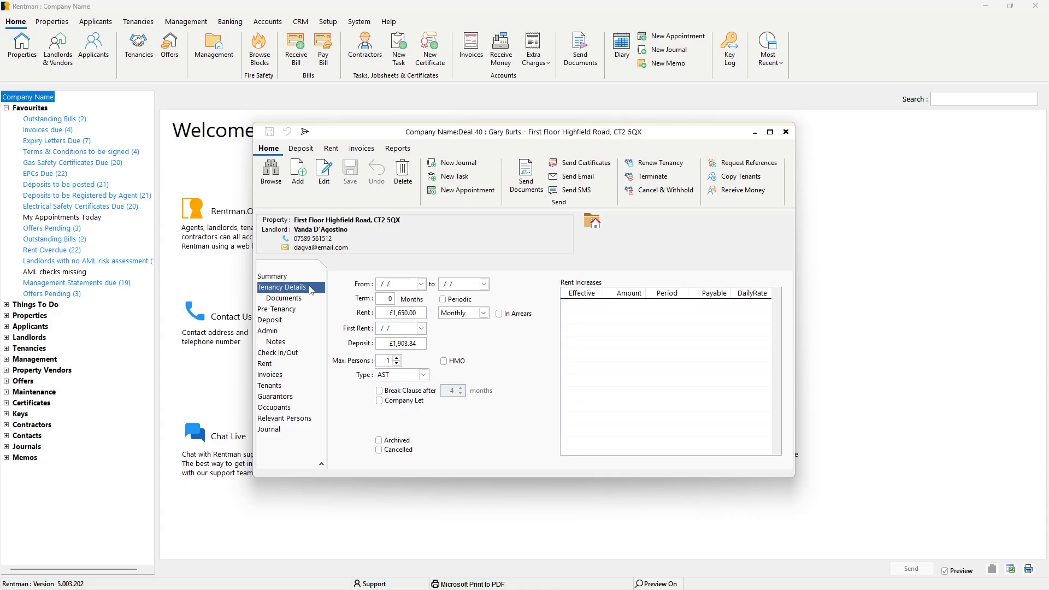
Set the tenancy's start date to 14/08/2025 and its term to 12 months.
{"action": "left_click", "coordinate": [421, 284]}
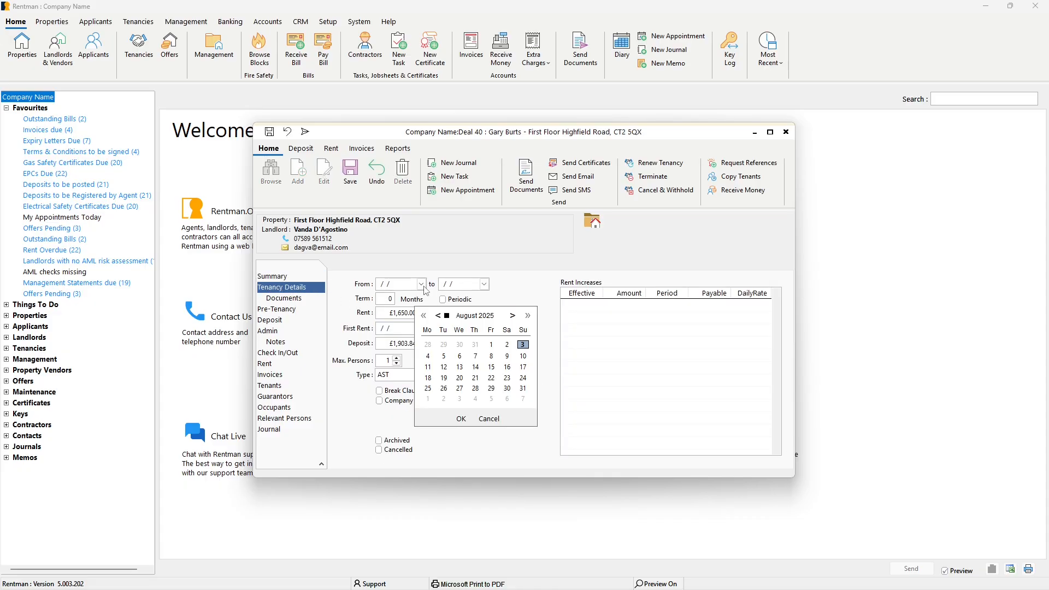
{"action": "left_click", "coordinate": [475, 368]}
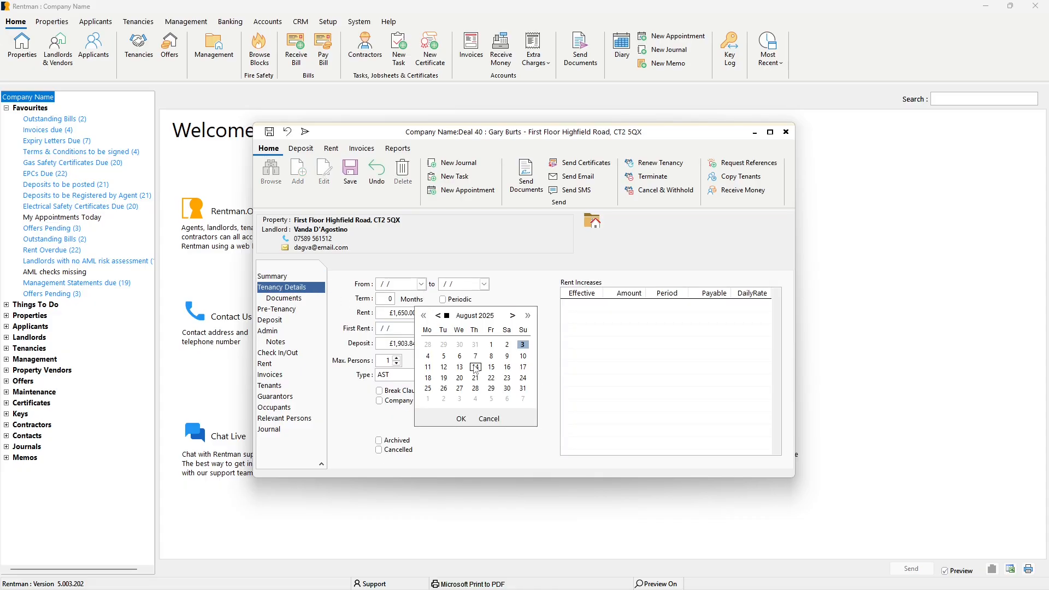
{"action": "left_click", "coordinate": [461, 419]}
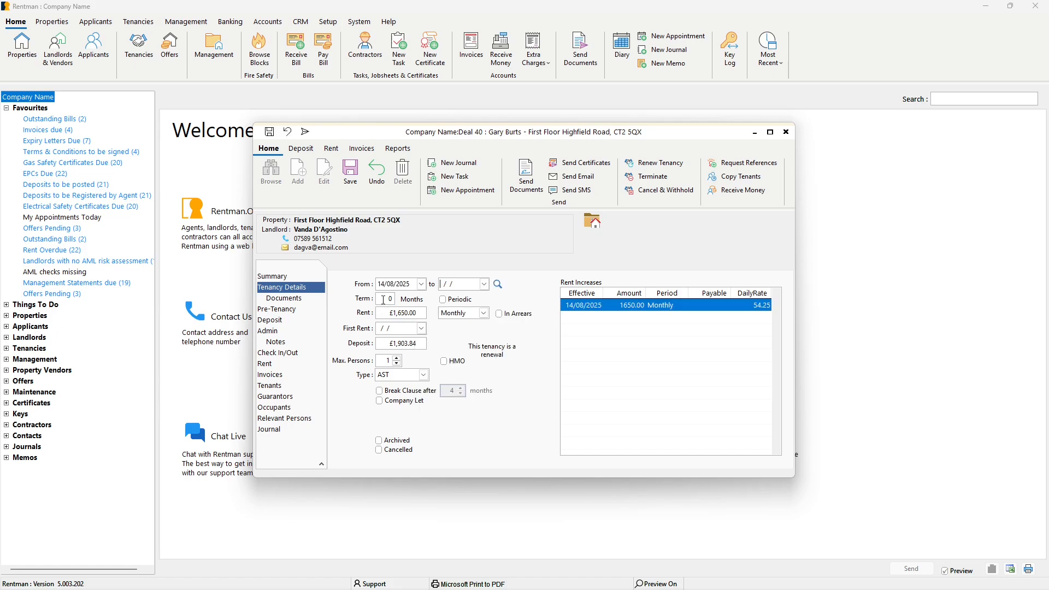
{"action": "type", "text": "12"}
{"action": "key", "text": "Tab"}
Set the first rent date to 01/09/2025, add a break clause after 6 months, and save the tenancy.
{"action": "left_click", "coordinate": [422, 328]}
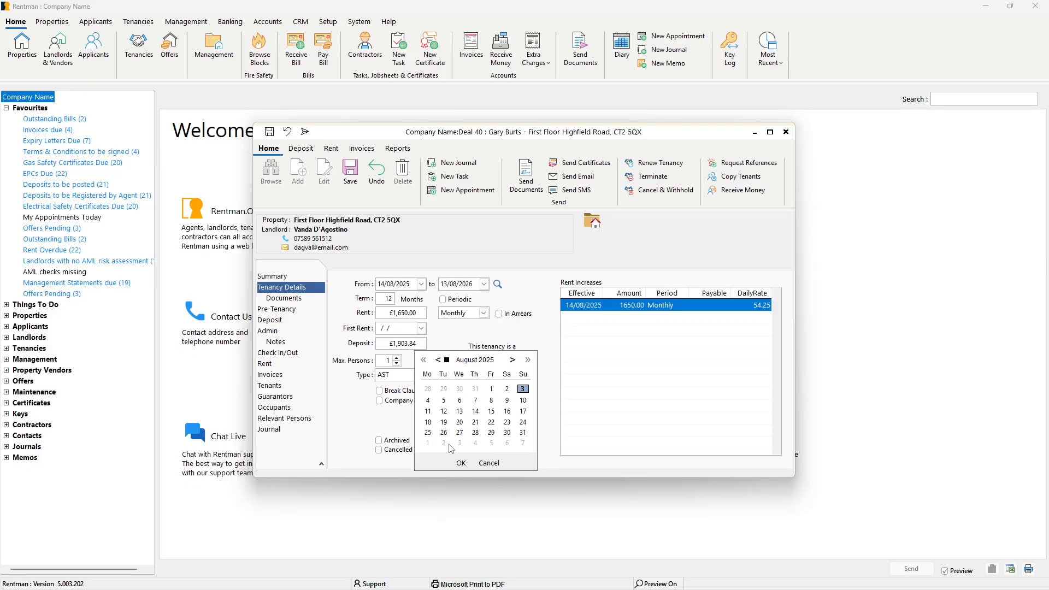
{"action": "left_click", "coordinate": [429, 443]}
{"action": "left_click", "coordinate": [461, 462]}
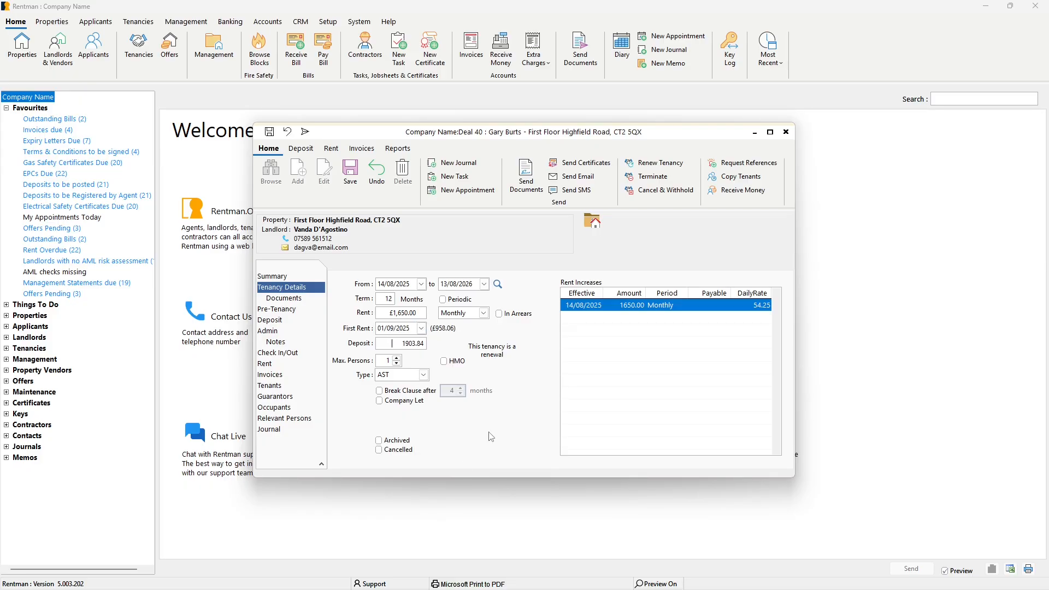
{"action": "left_click", "coordinate": [410, 392]}
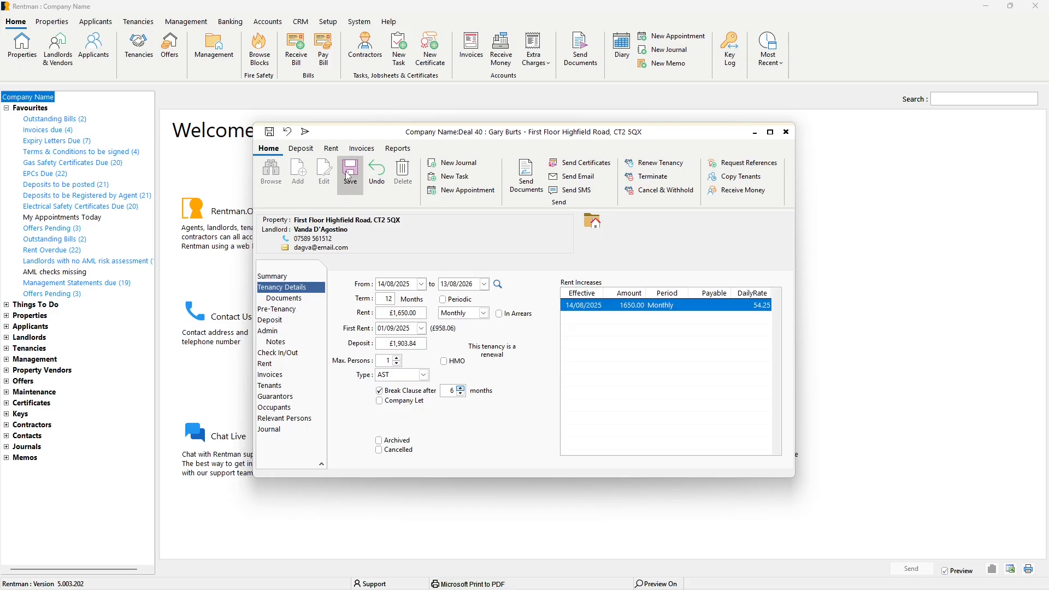
{"action": "left_click", "coordinate": [348, 174]}
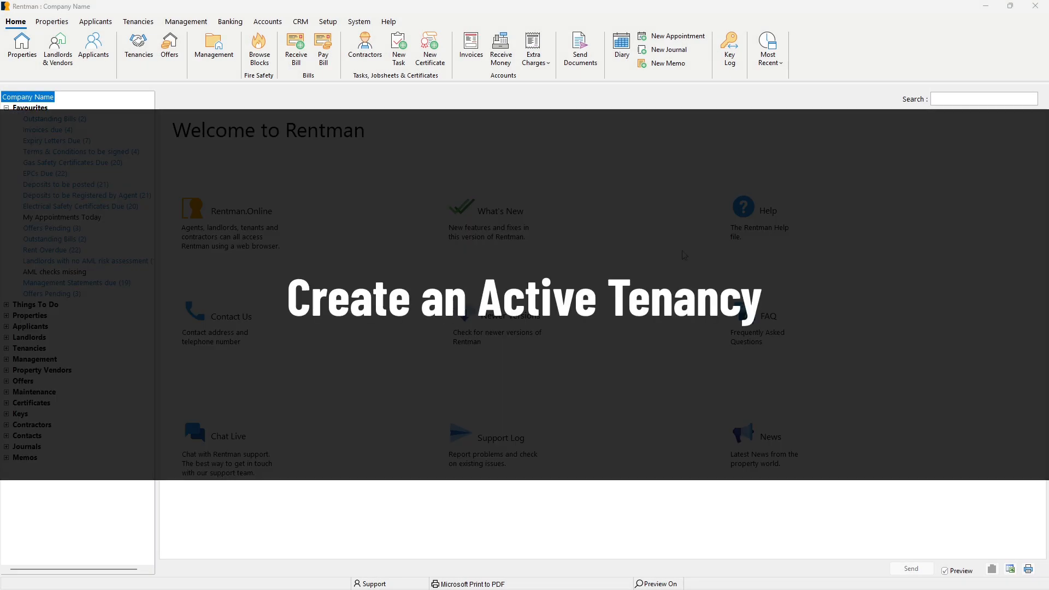
Search all records for "first floor" and open the First Floor Highfield Road property record.
{"action": "left_click", "coordinate": [1011, 102]}
{"action": "type", "text": "first floor"}
{"action": "key", "text": "Return"}
{"action": "double_click", "coordinate": [461, 198]}
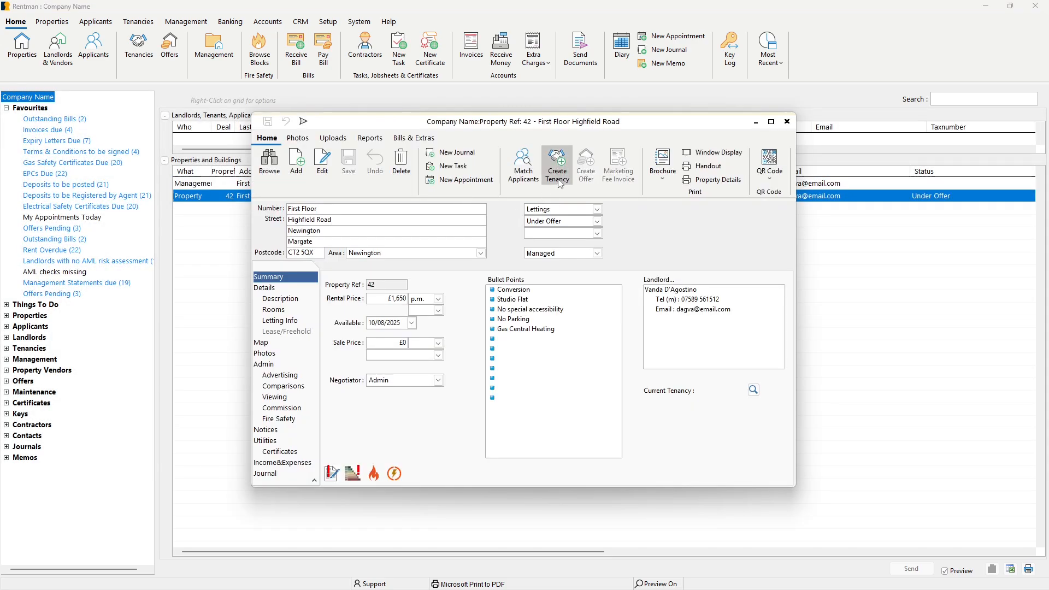
Start a new tenancy deal from the First Floor Highfield Road property and browse the existing applicants without choosing one.
{"action": "left_click", "coordinate": [557, 169]}
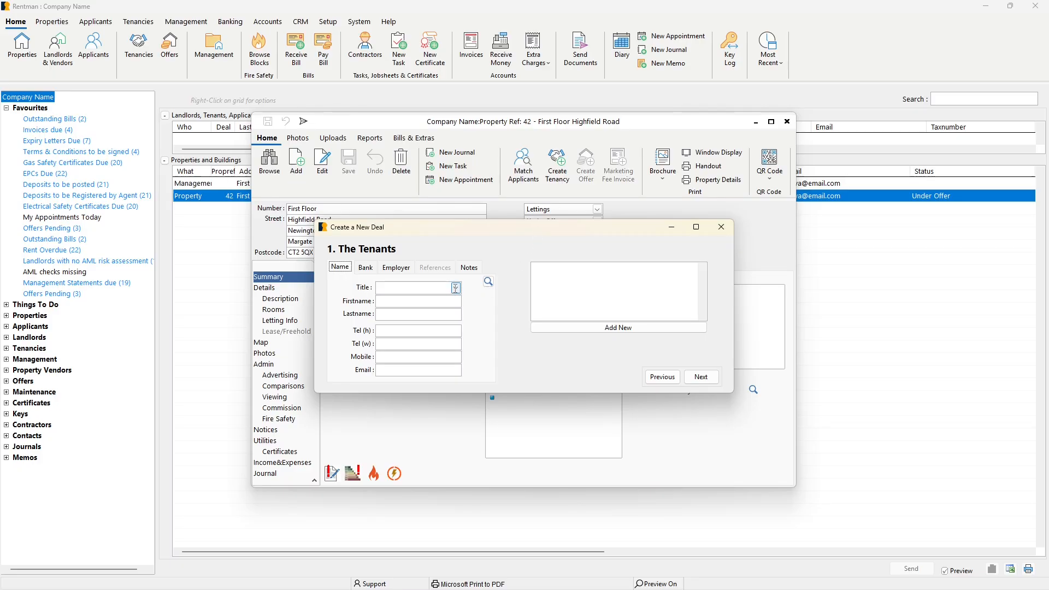
{"action": "left_click", "coordinate": [488, 282]}
{"action": "left_click", "coordinate": [476, 316]}
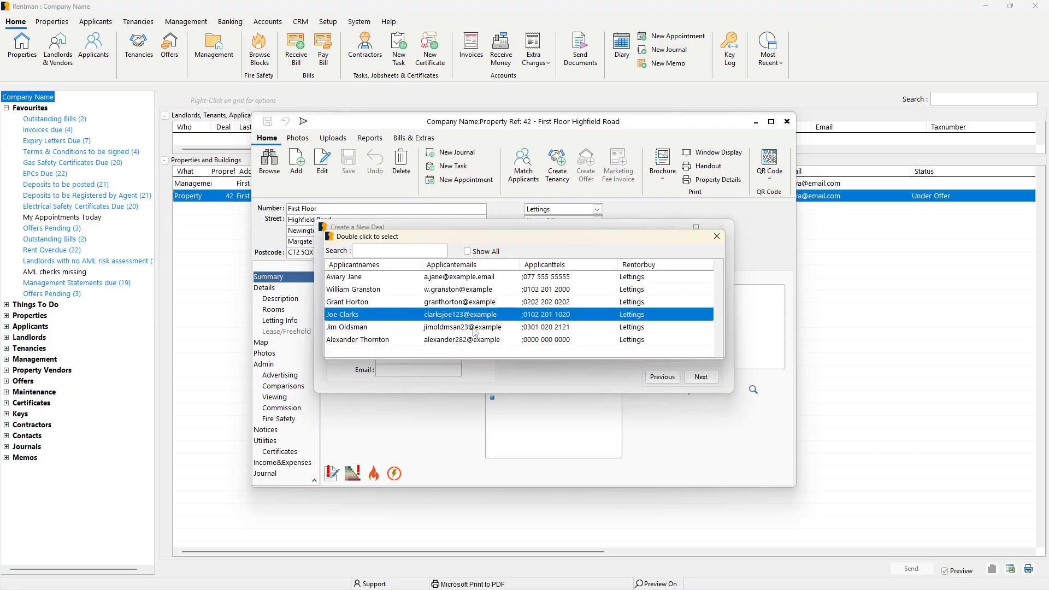
{"action": "left_click", "coordinate": [475, 338]}
{"action": "left_click", "coordinate": [717, 236]}
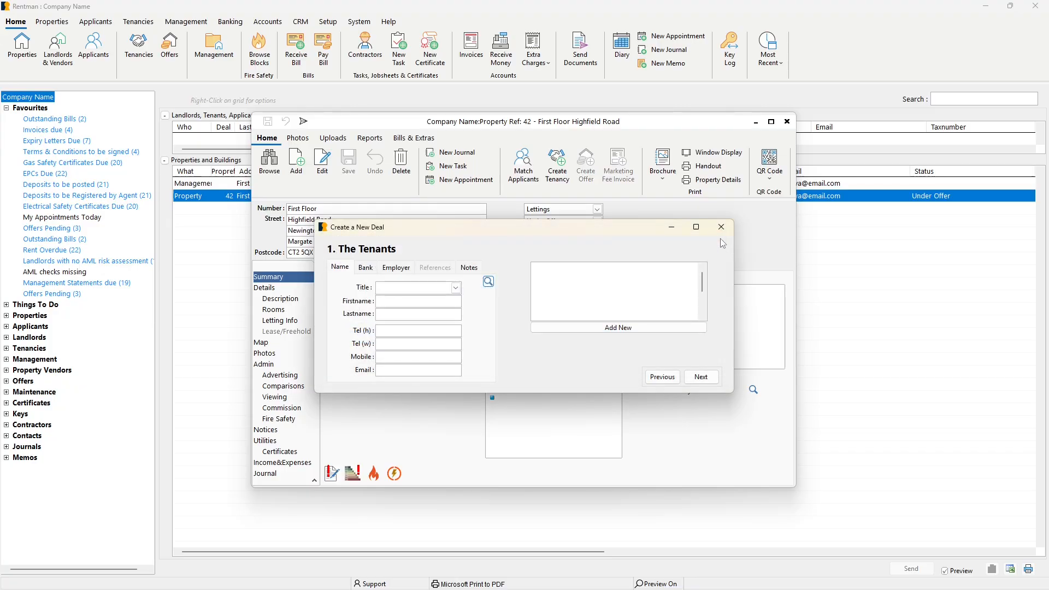
Enter the first tenant's title Mr, first and last name, mobile number and e-mail address.
{"action": "left_click", "coordinate": [456, 288]}
{"action": "left_click", "coordinate": [433, 311]}
{"action": "key", "text": "Tab"}
{"action": "key", "text": "Tab"}
{"action": "key", "text": "Tab"}
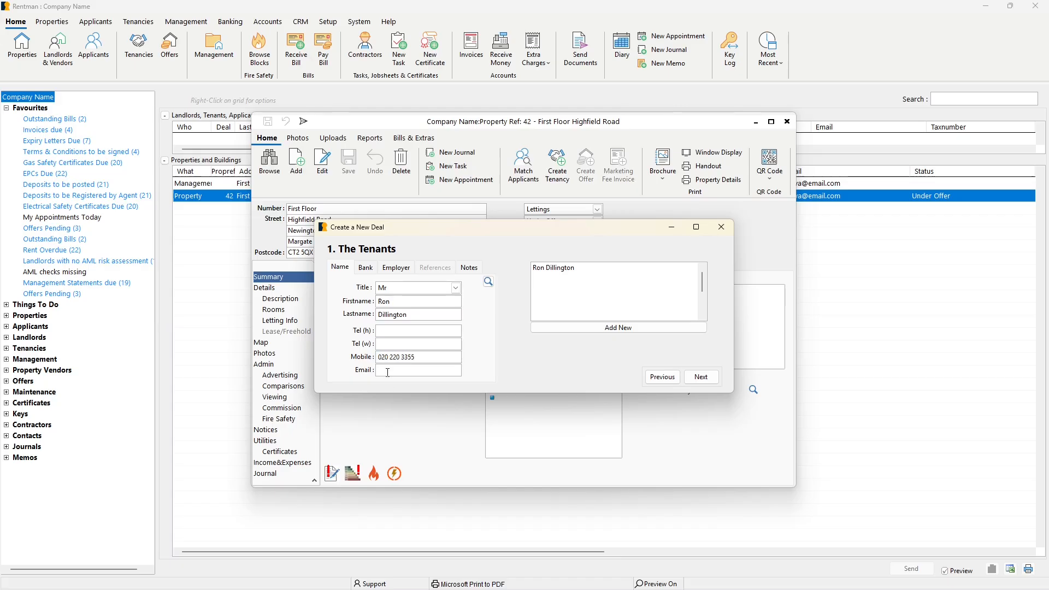
Look over the first tenant's bank and employer fields, and return to the name details.
{"action": "left_click", "coordinate": [376, 270]}
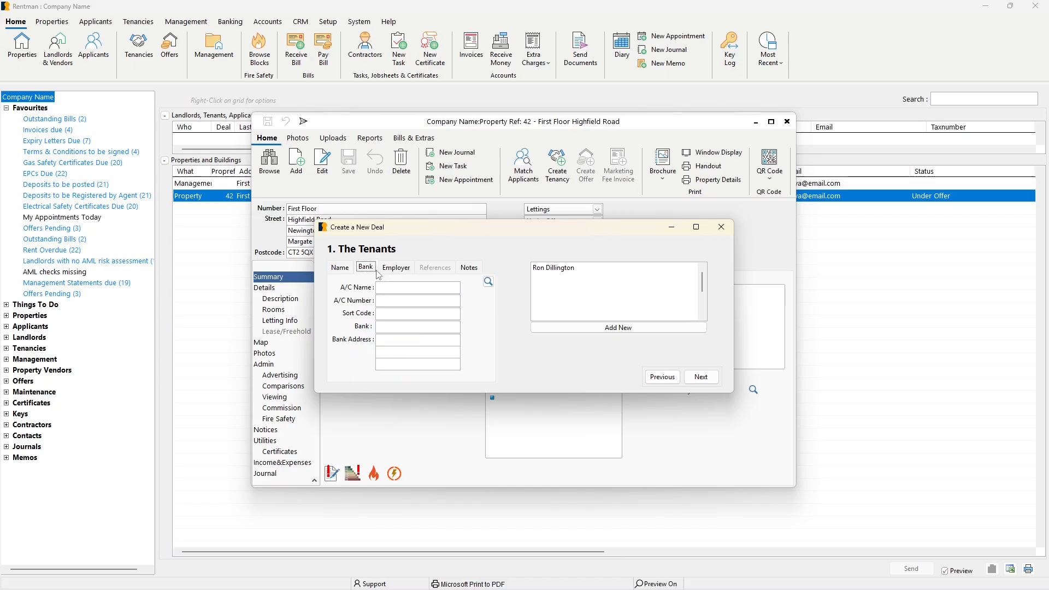
{"action": "left_click", "coordinate": [411, 275]}
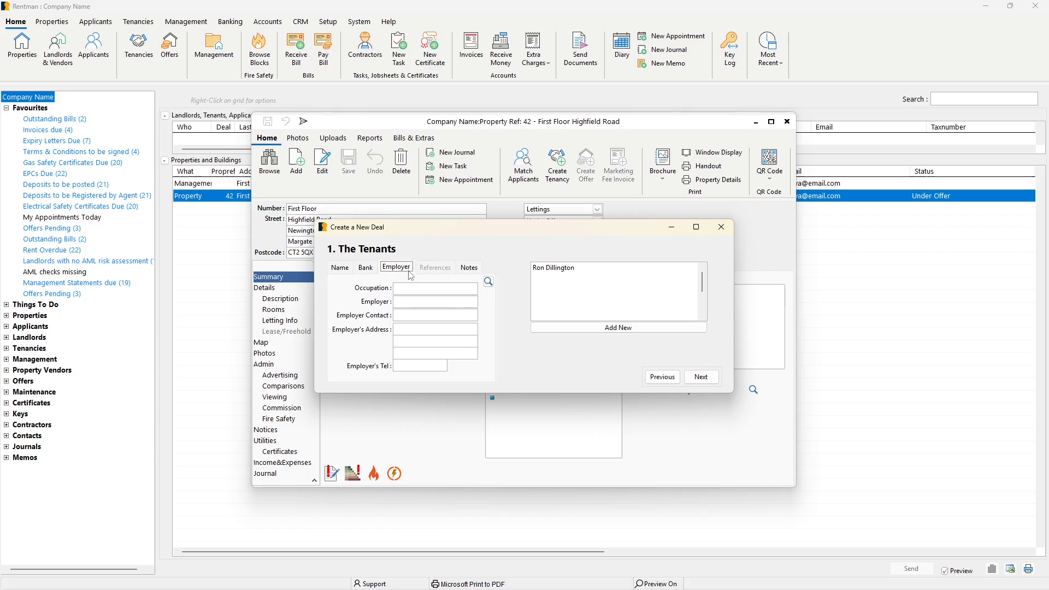
{"action": "left_click", "coordinate": [340, 268]}
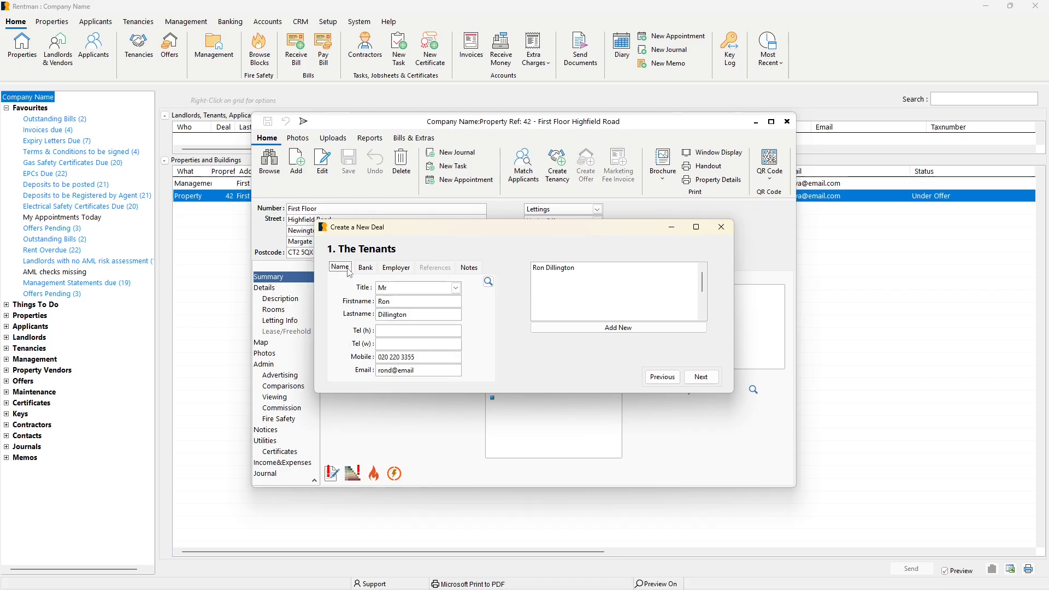
Add a second tenant with title Mrs, first and last name, mobile number and e-mail address.
{"action": "left_click", "coordinate": [562, 328]}
{"action": "type", "text": "Dillington"}
{"action": "key", "text": "Tab"}
{"action": "key", "text": "Tab"}
{"action": "key", "text": "Tab"}
{"action": "key", "text": "Tab"}
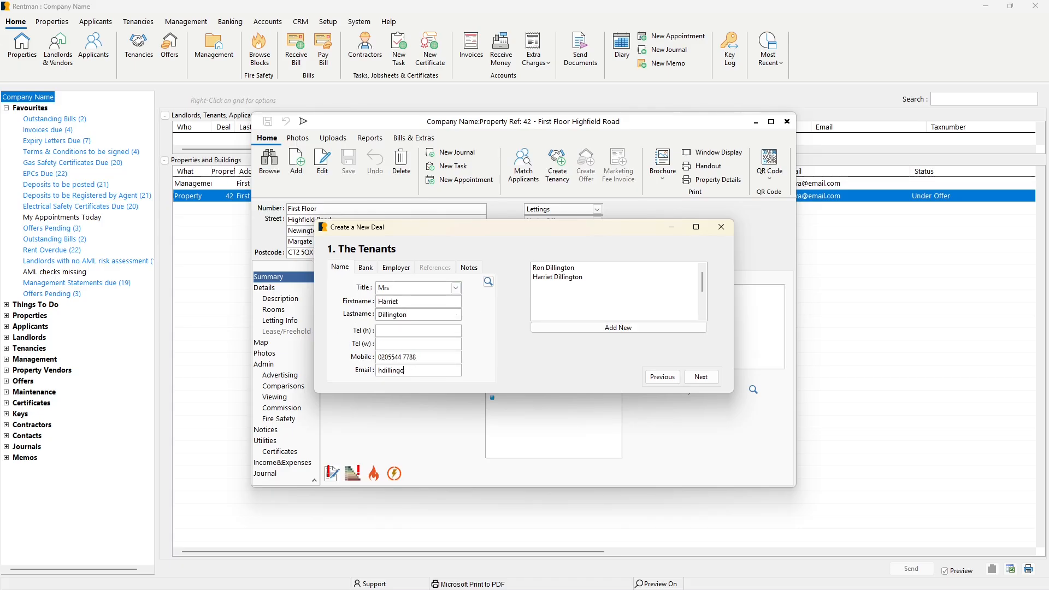
Set the deal's start date to 14/08/2025 with a 12-month term, and continue to the money details.
{"action": "left_click", "coordinate": [712, 379]}
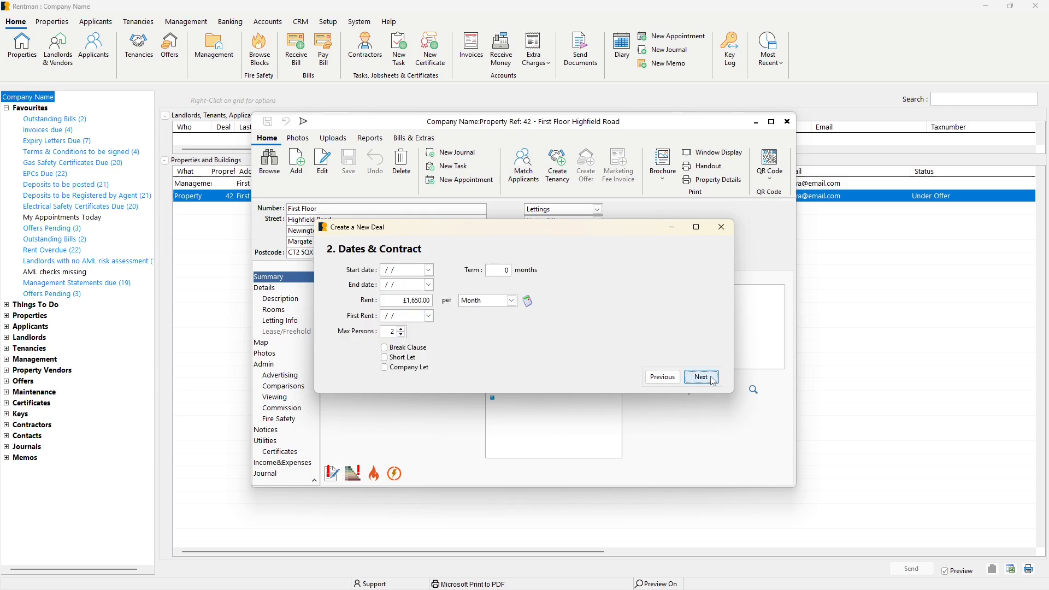
{"action": "left_click", "coordinate": [429, 270]}
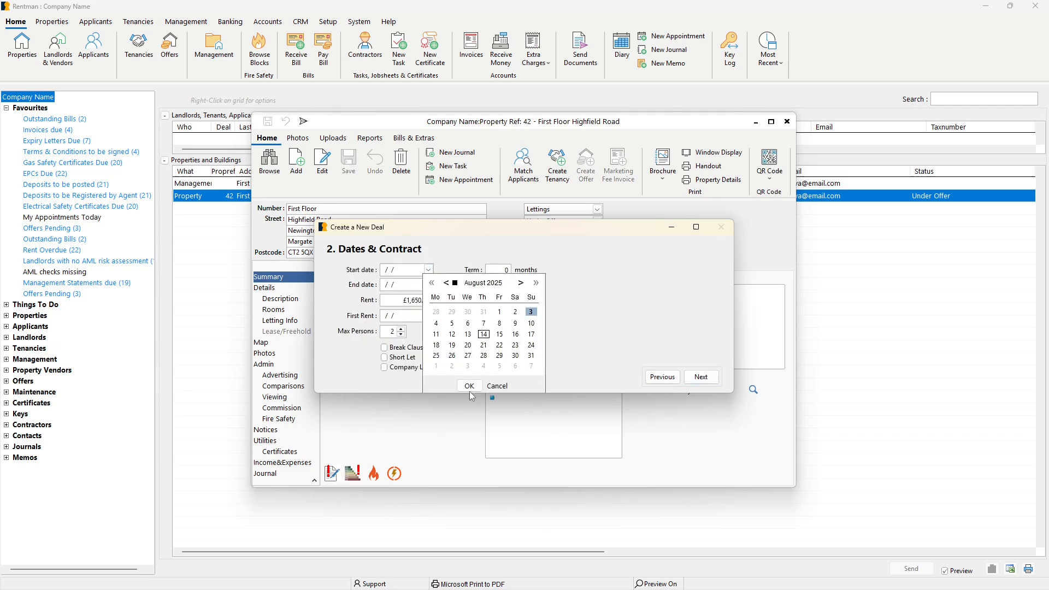
{"action": "left_click", "coordinate": [469, 387]}
{"action": "left_click", "coordinate": [701, 377]}
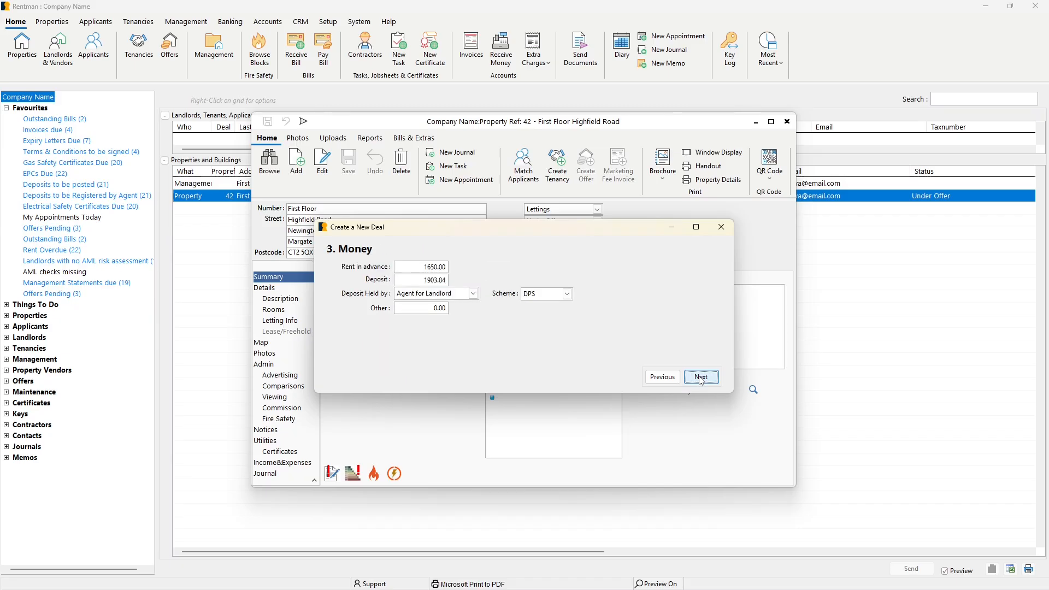
Review the rent in advance and deposit, keep DPS as the deposit scheme, and continue to the guarantors.
{"action": "left_click", "coordinate": [444, 268]}
{"action": "left_click_drag", "start_coordinate": [444, 267], "coordinate": [448, 267]}
{"action": "key", "text": "Tab"}
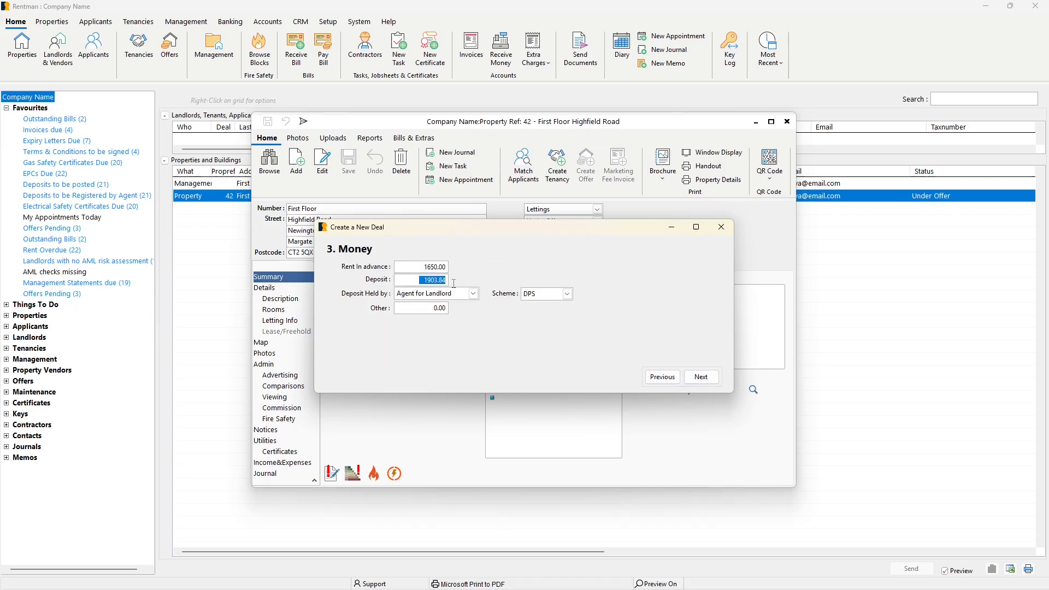
{"action": "left_click", "coordinate": [568, 295]}
{"action": "left_click", "coordinate": [568, 298]}
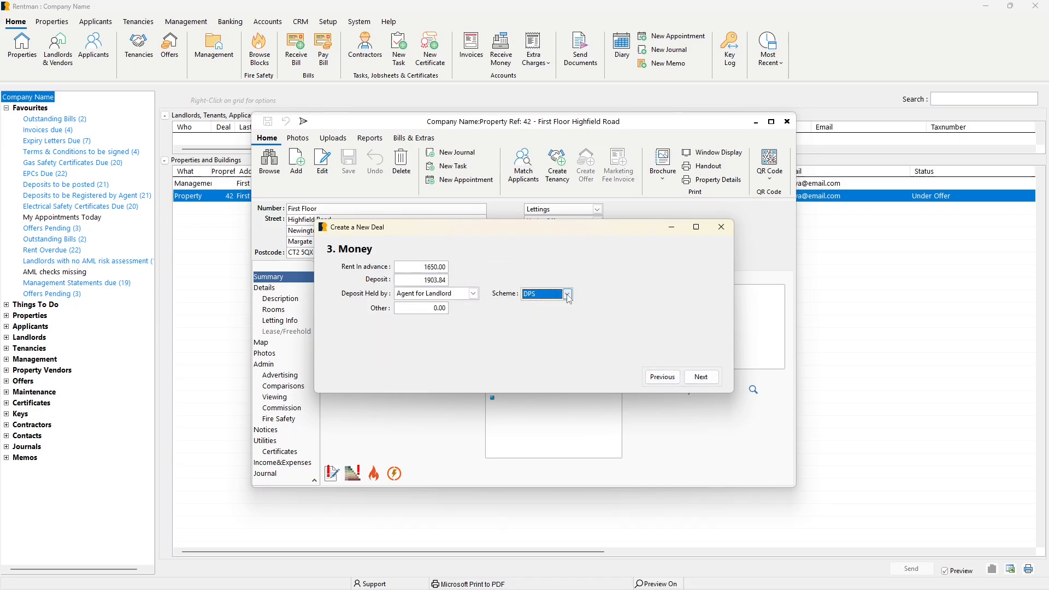
{"action": "left_click", "coordinate": [697, 379]}
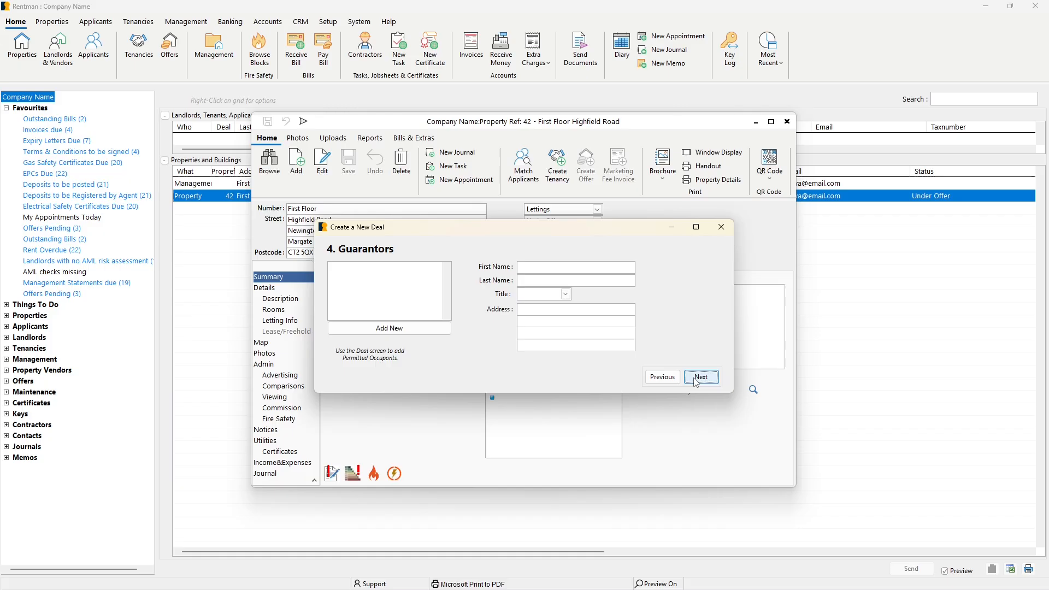
Enter the first guarantor's first and last name with the title Mr.
{"action": "left_click", "coordinate": [530, 268]}
{"action": "left_click", "coordinate": [566, 294]}
{"action": "left_click", "coordinate": [558, 304]}
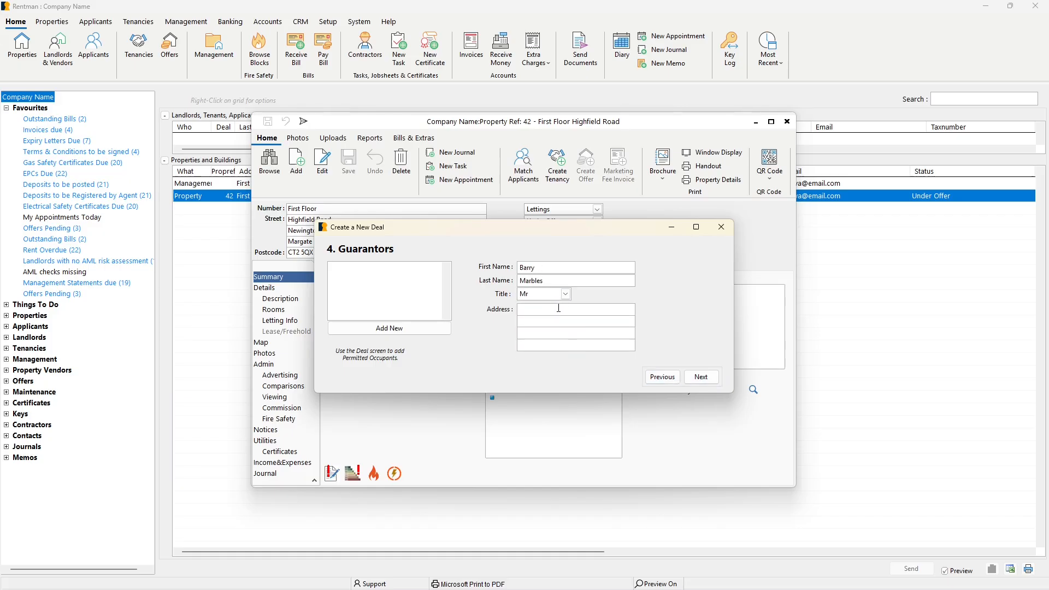
Add a second guarantor with first name, last name and title, and save the new deal.
{"action": "left_click", "coordinate": [442, 332]}
{"action": "key", "text": "Tab"}
{"action": "left_click", "coordinate": [566, 294]}
{"action": "left_click", "coordinate": [558, 303]}
{"action": "left_click", "coordinate": [701, 377]}
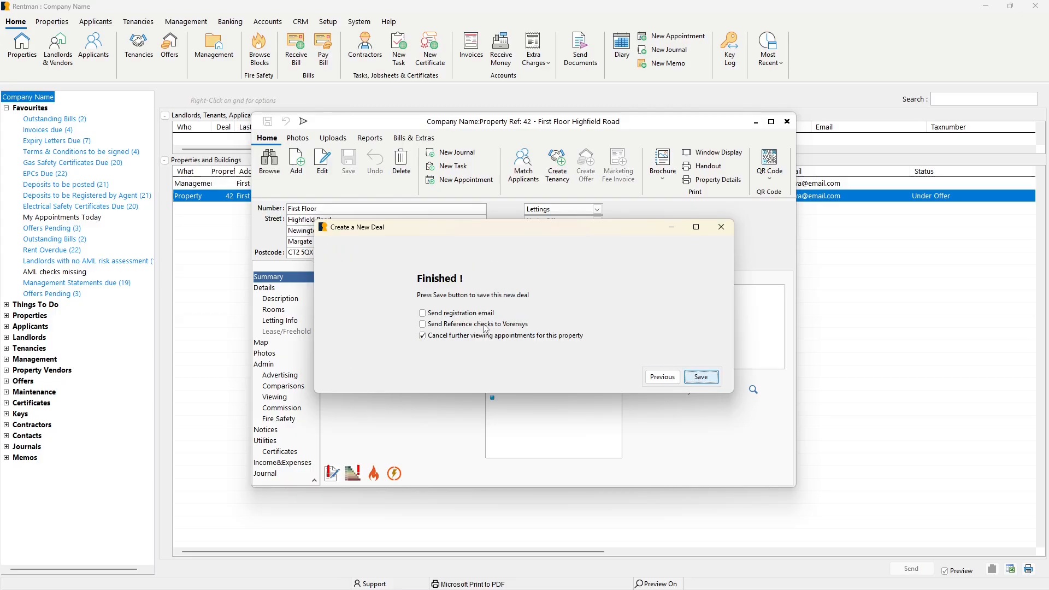
{"action": "left_click", "coordinate": [698, 382]}
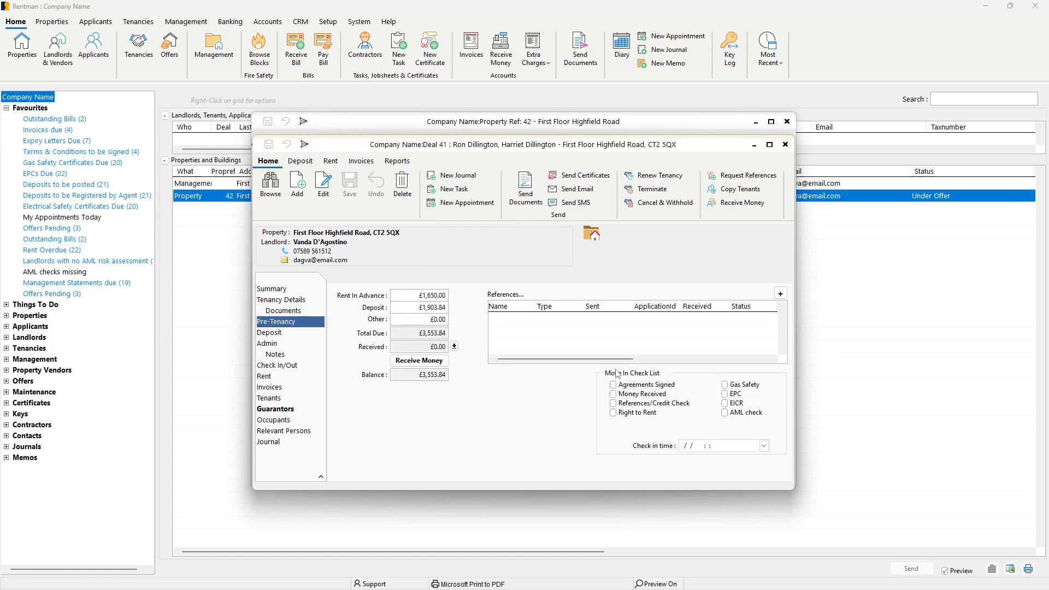
Review the new deal's summary, tenancy details, pre-tenancy checklist and the first tenant's personal details.
{"action": "left_click", "coordinate": [312, 290]}
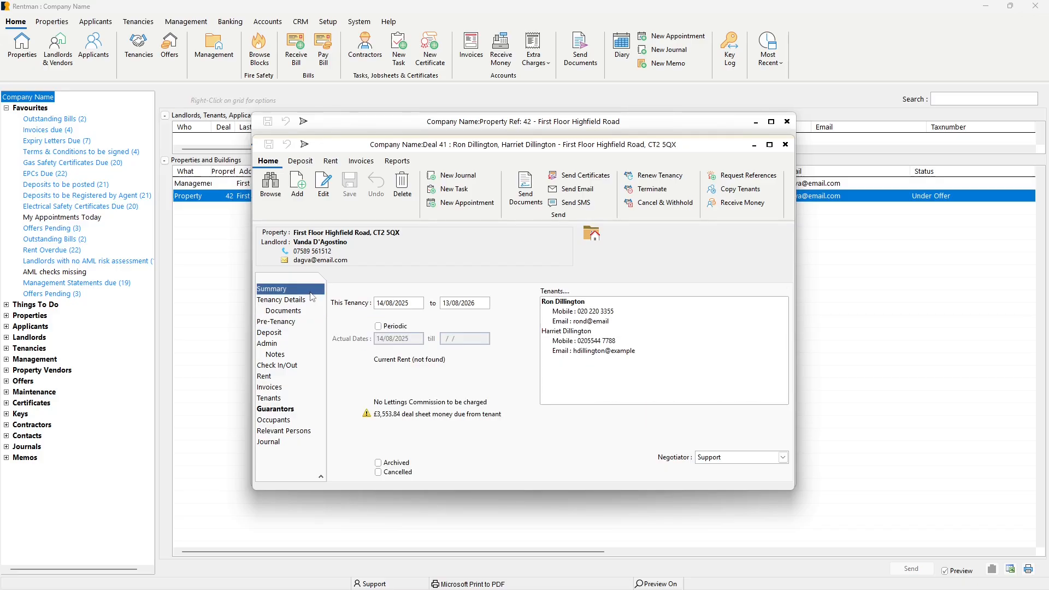
{"action": "left_click", "coordinate": [310, 301]}
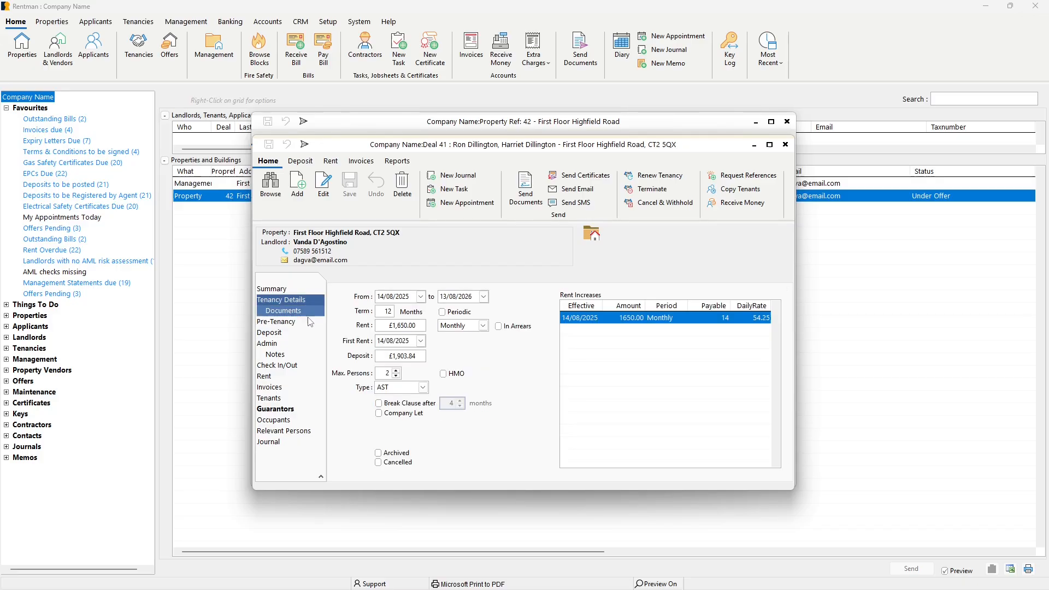
{"action": "left_click", "coordinate": [309, 323]}
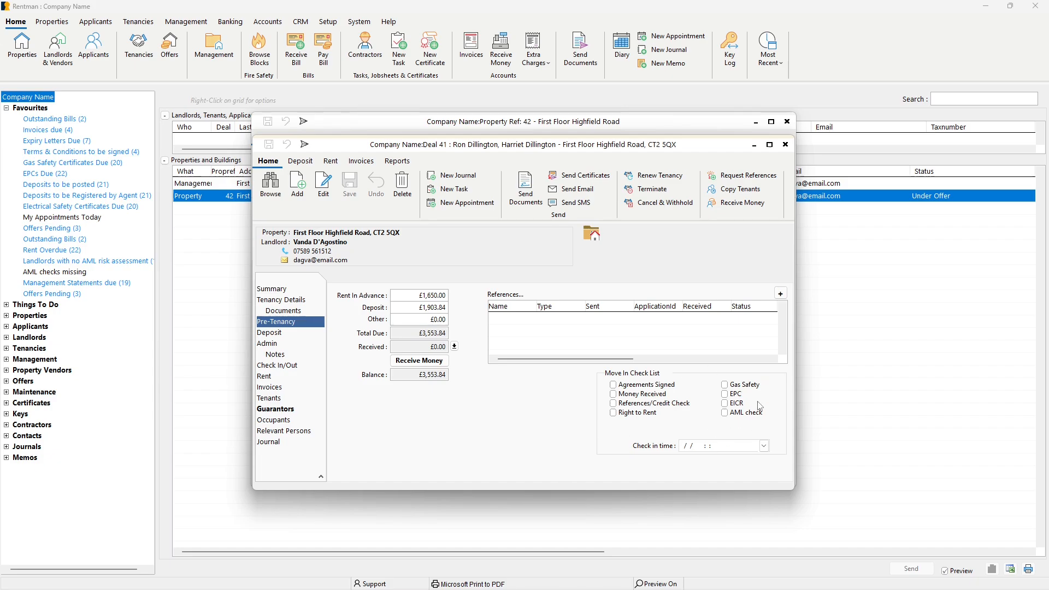
{"action": "left_click", "coordinate": [274, 399]}
{"action": "left_click", "coordinate": [358, 305]}
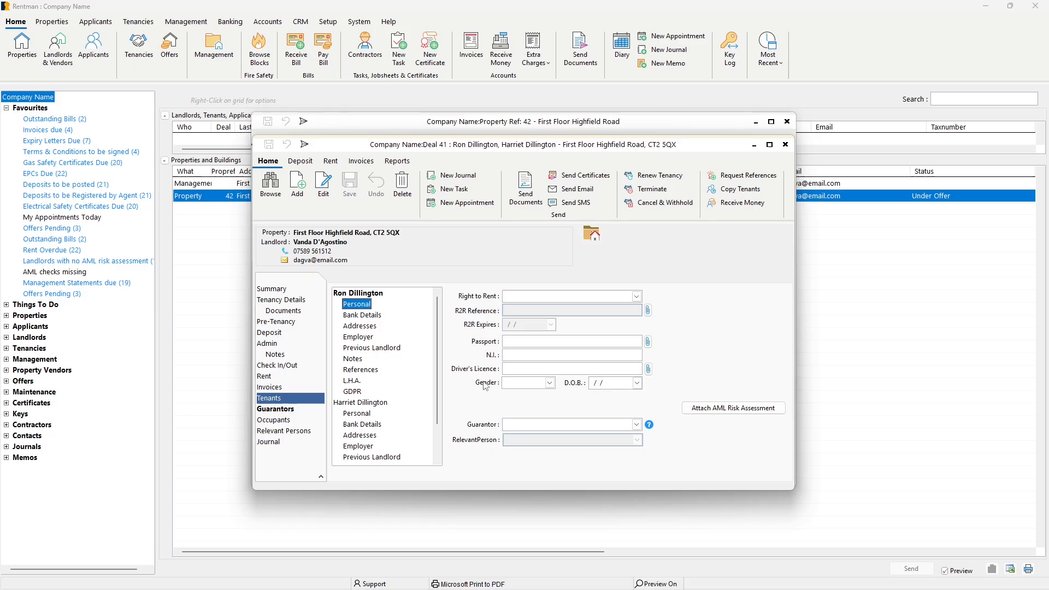
Open the deal's document sending options and examine the available documents and packages.
{"action": "left_click", "coordinate": [522, 191]}
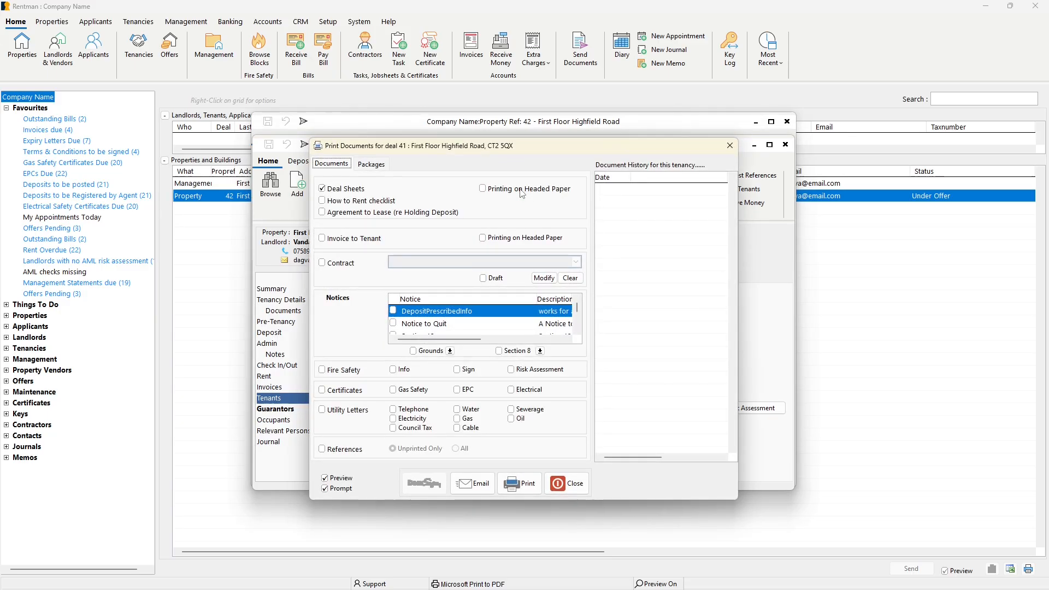
{"action": "left_click", "coordinate": [371, 164]}
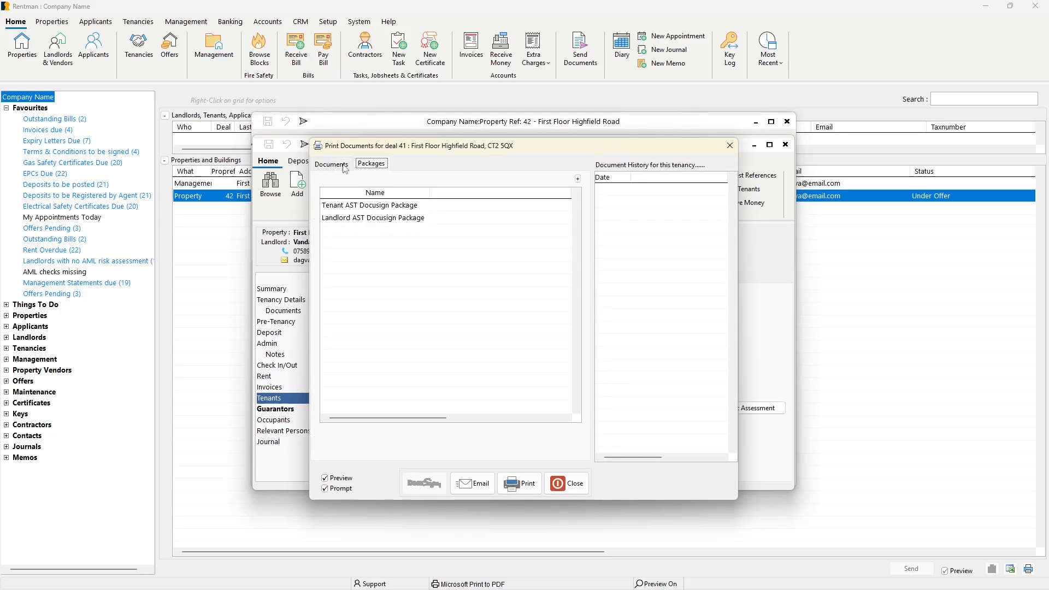
{"action": "left_click", "coordinate": [339, 165]}
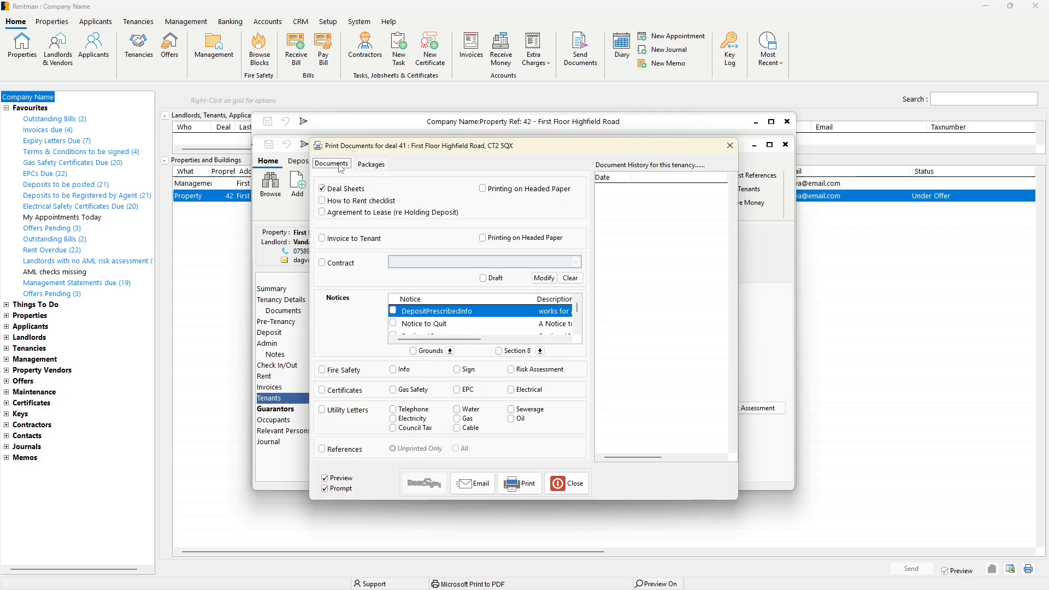